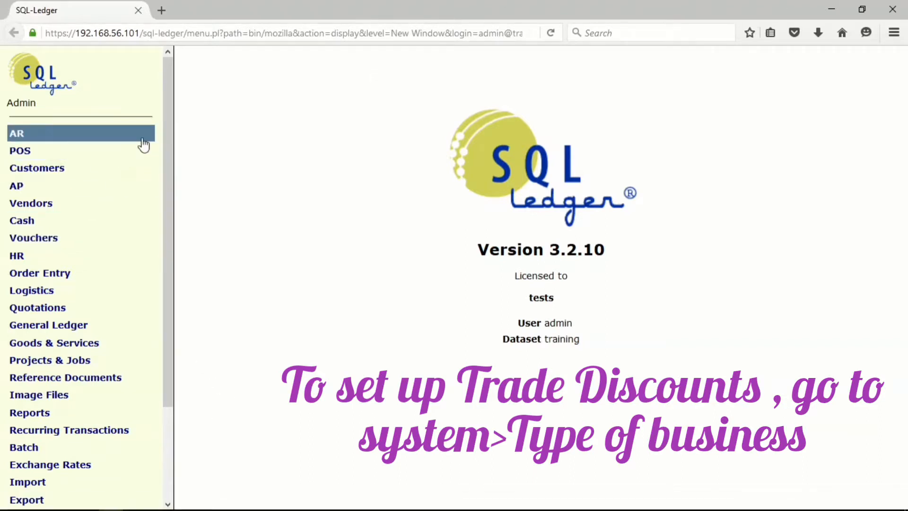
Open the list of business types in the system settings.
left_click_drag(166, 113, 164, 334)
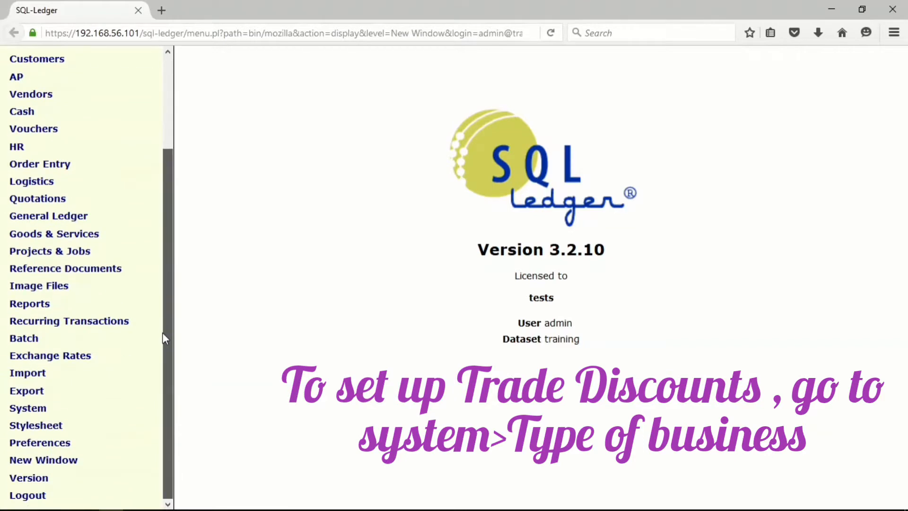
left_click(19, 409)
scroll(19, 414, "down", 8)
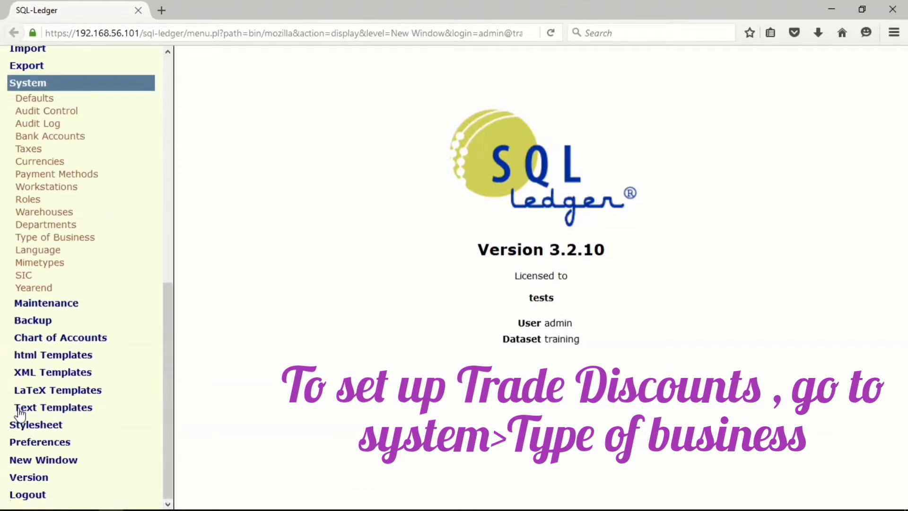
left_click(44, 237)
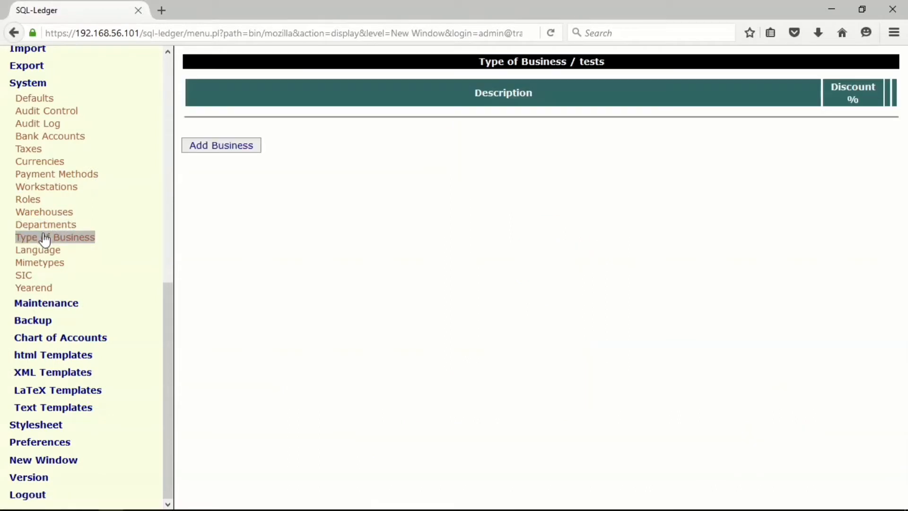
Add a business type named Wholesaler with a 10% discount and save it.
left_click(249, 149)
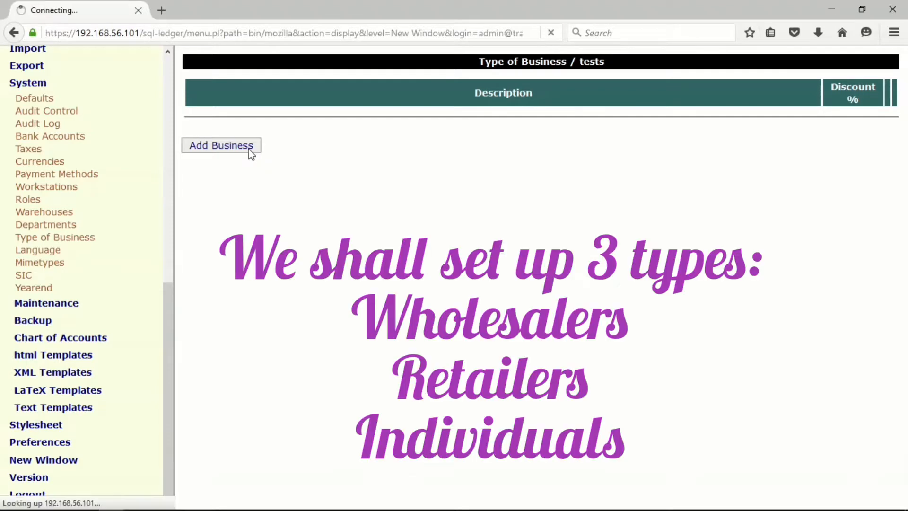
left_click(294, 90)
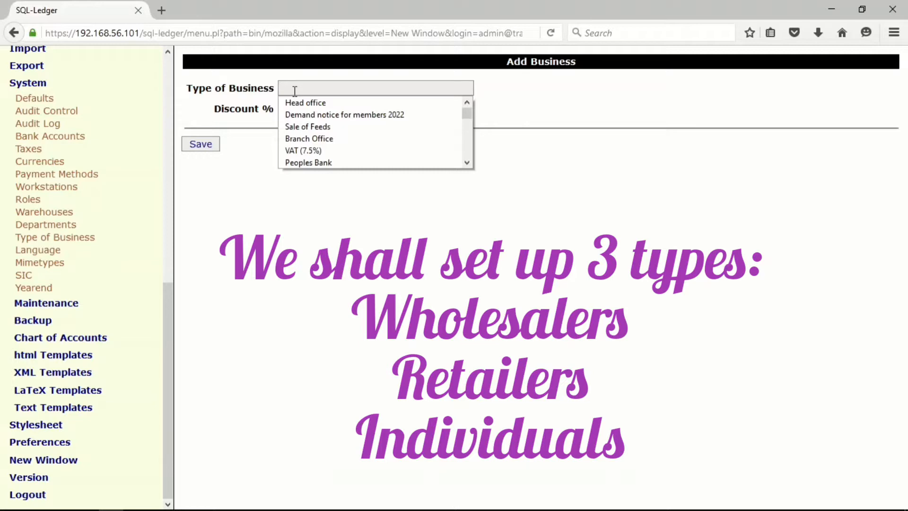
type("W")
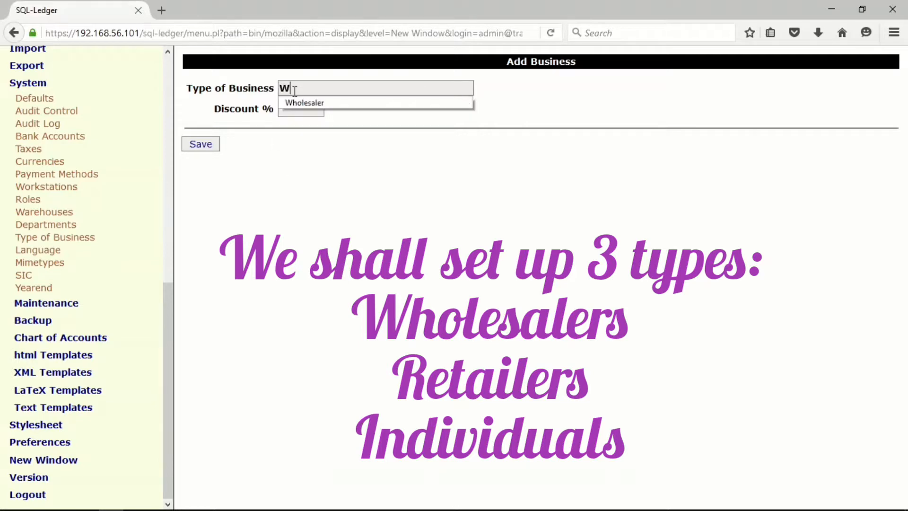
left_click(299, 102)
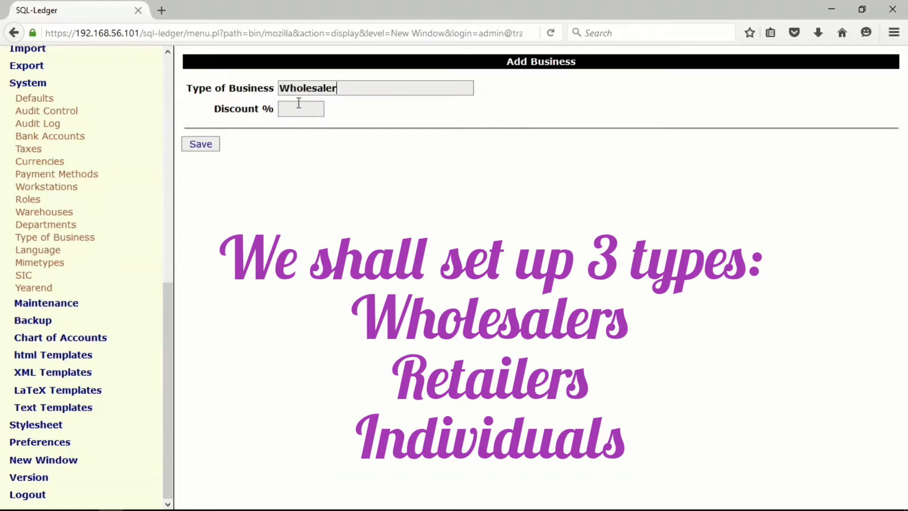
left_click(299, 105)
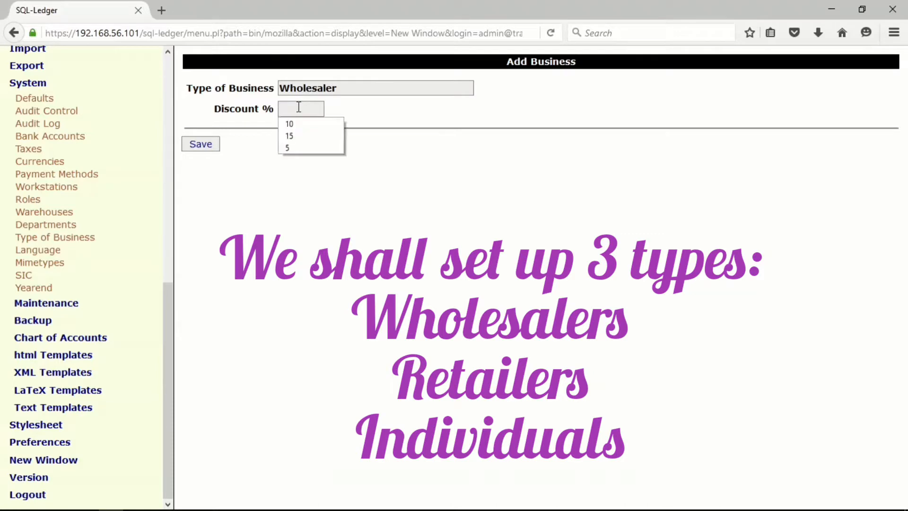
left_click(299, 107)
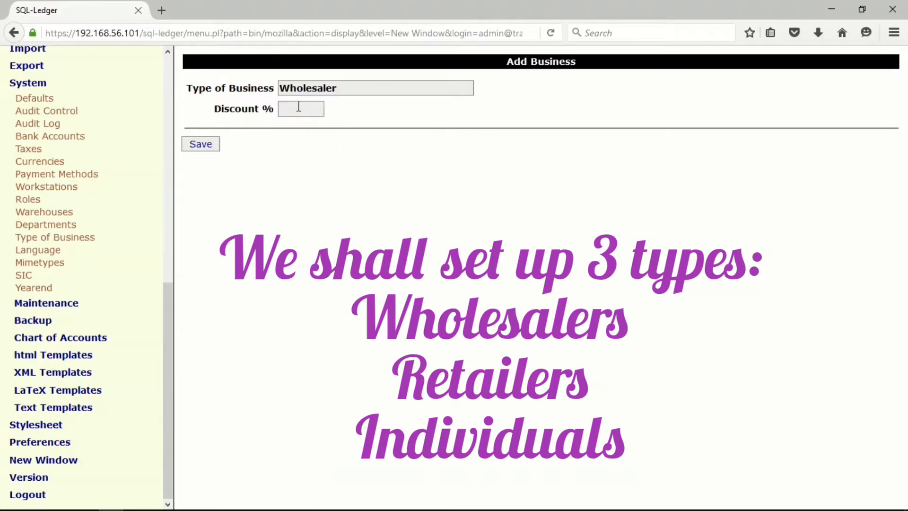
left_click(299, 107)
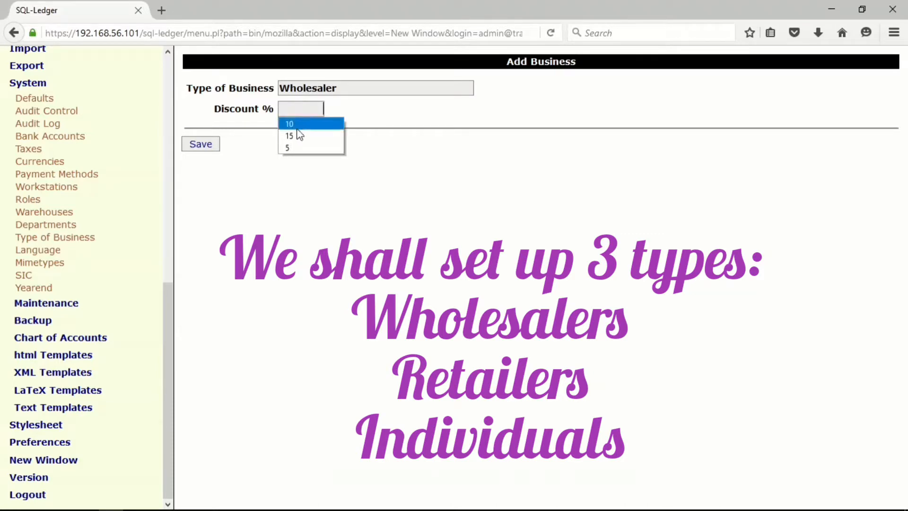
left_click(298, 126)
left_click(199, 147)
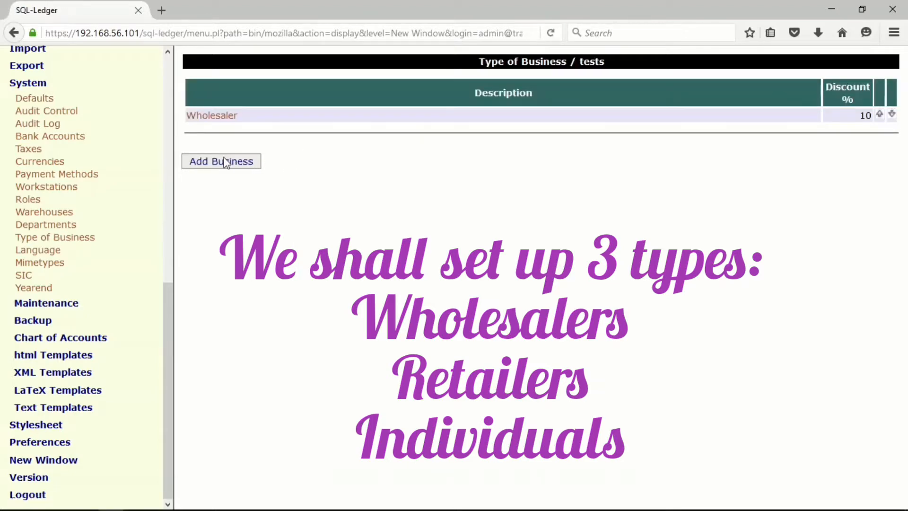
Add a business type named Retailer with a 7% discount and save it.
left_click(227, 161)
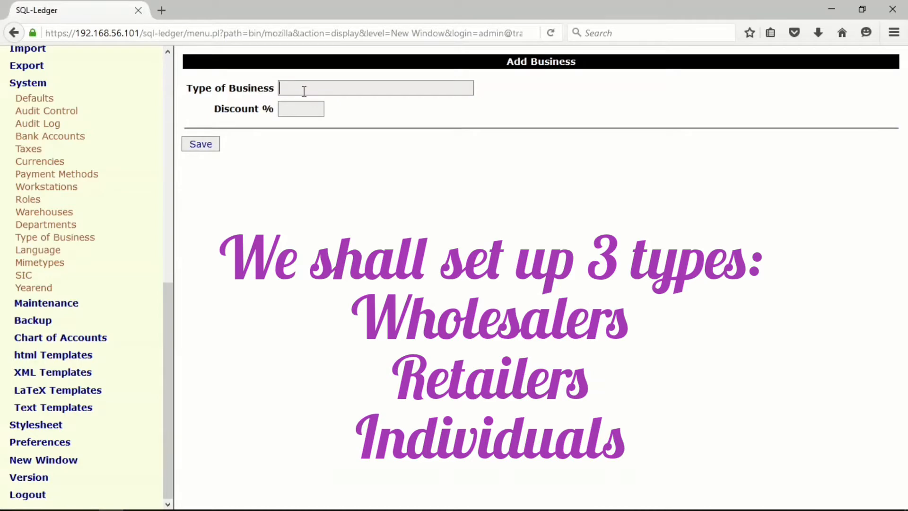
left_click(304, 90)
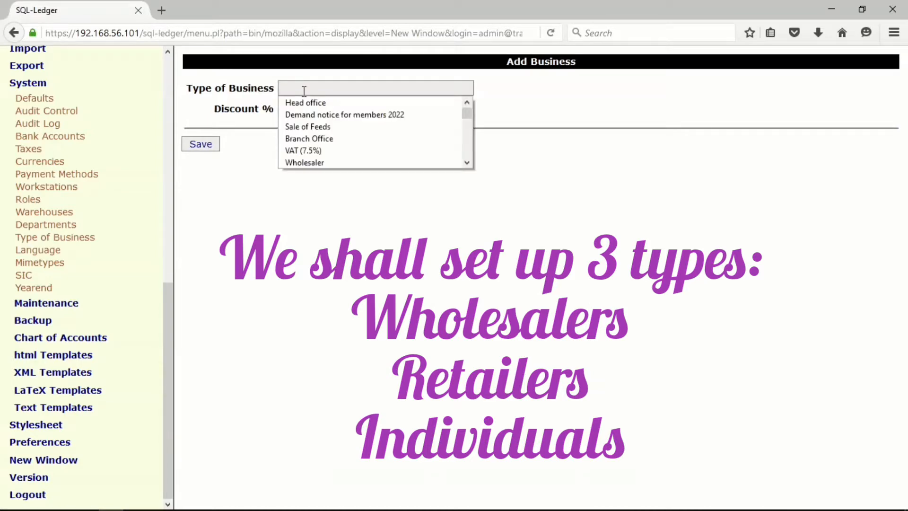
type("r")
left_click(302, 102)
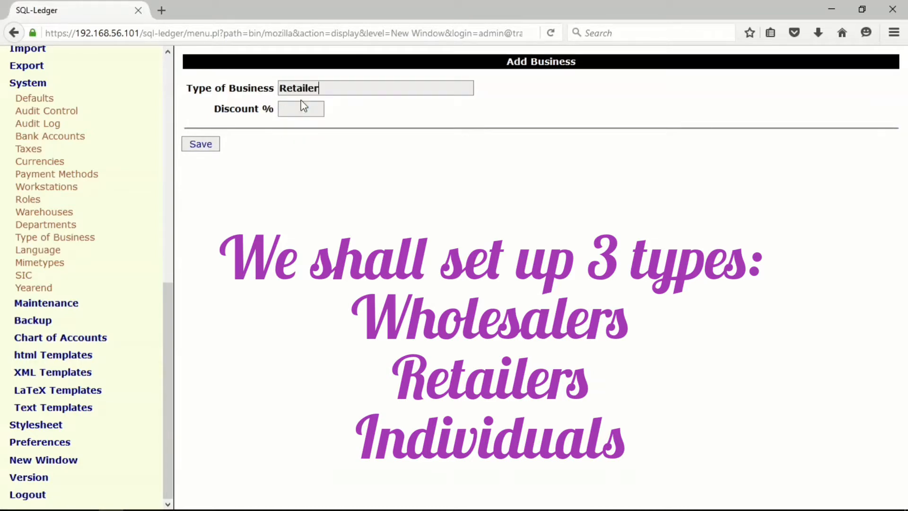
left_click(300, 107)
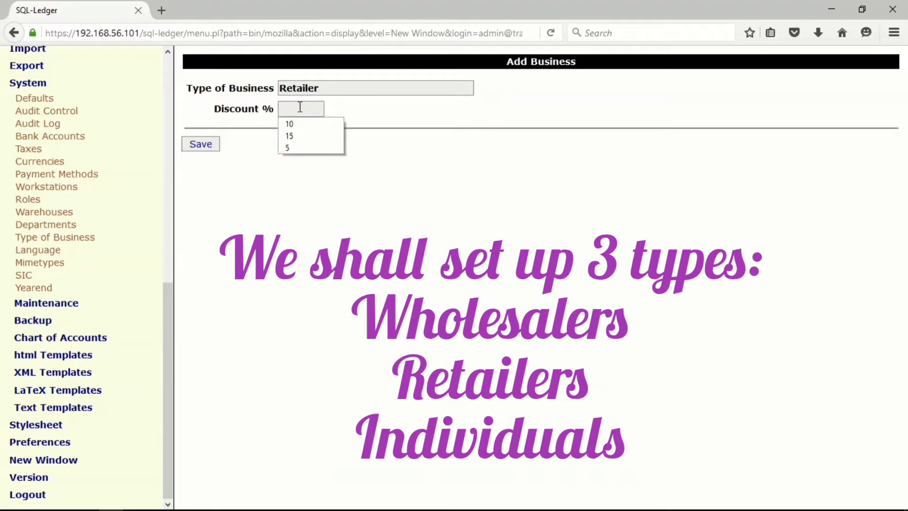
left_click(299, 107)
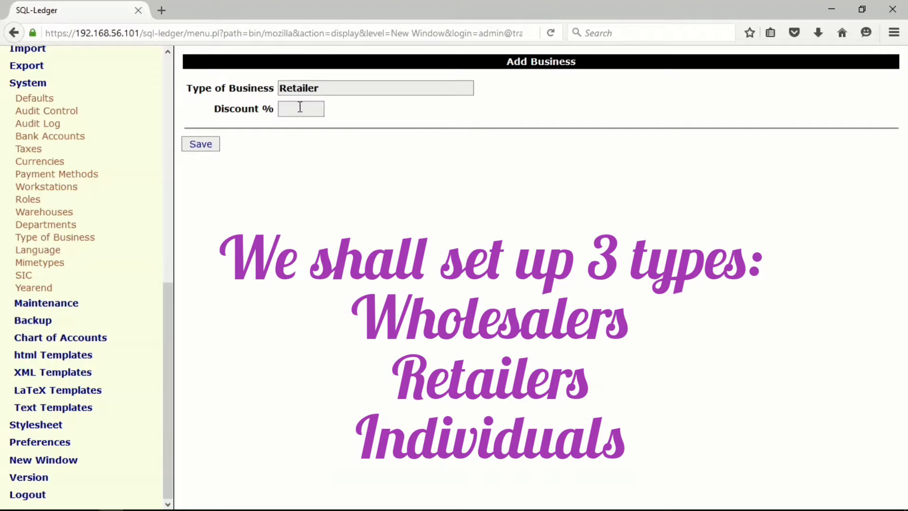
left_click(206, 143)
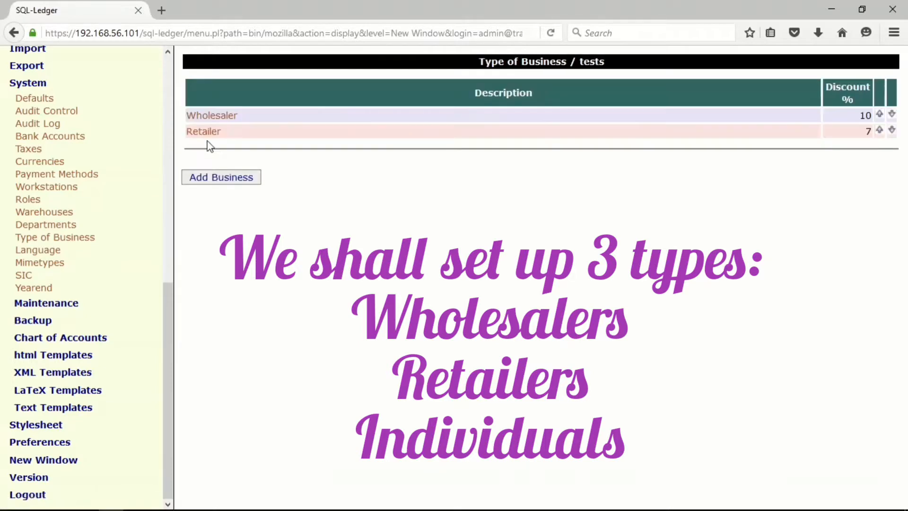
Add a business type named Individuals with a 3% discount and save it.
left_click(230, 178)
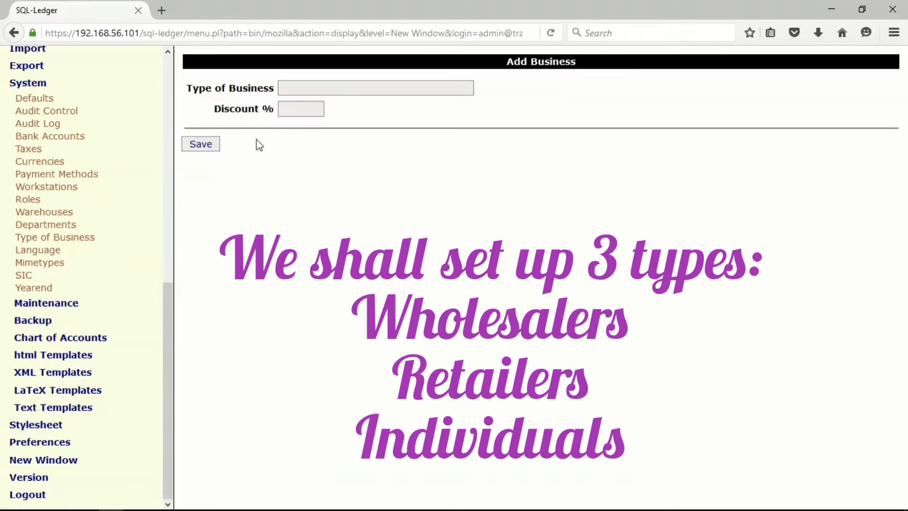
left_click(289, 89)
type("i")
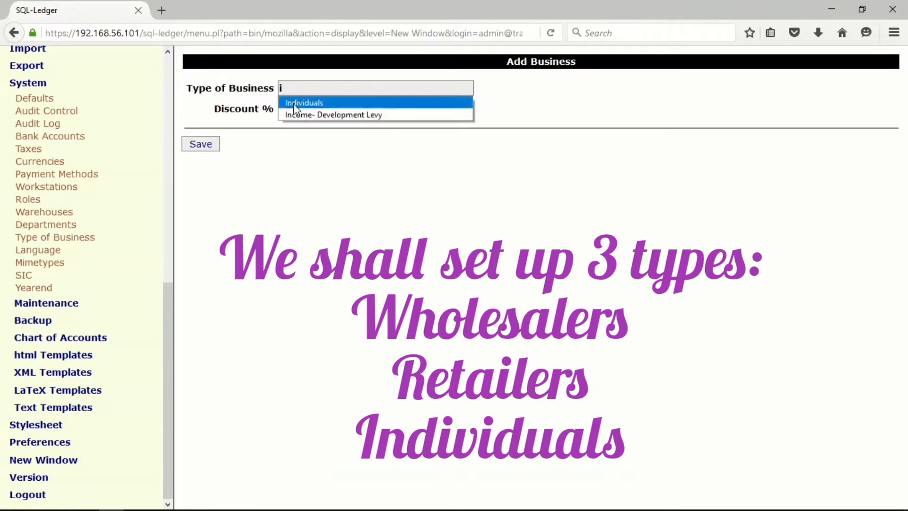
left_click(294, 103)
left_click(294, 109)
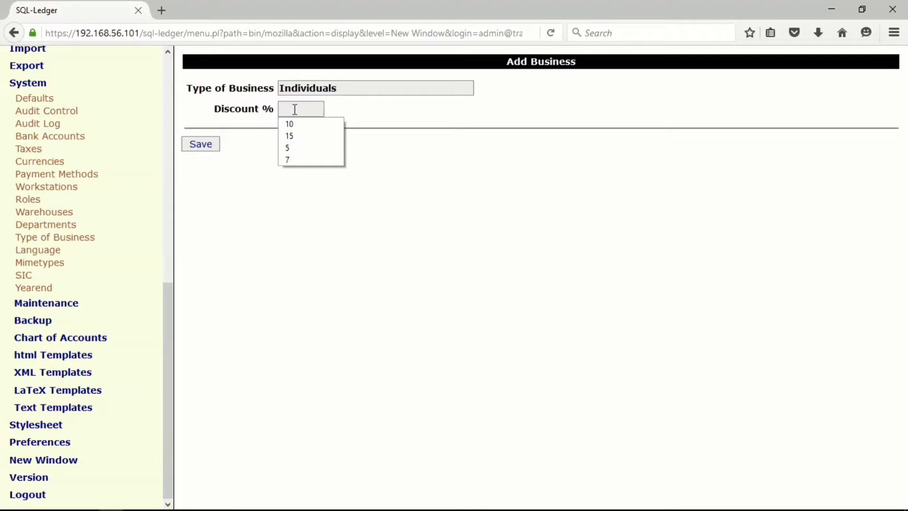
type("3")
left_click(201, 145)
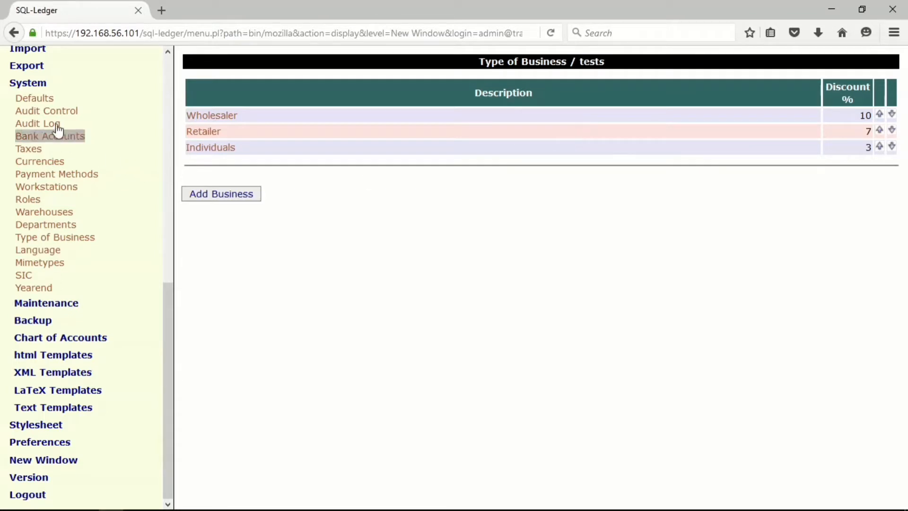
Run a customer search without any filter criteria to list all customers.
left_click(33, 90)
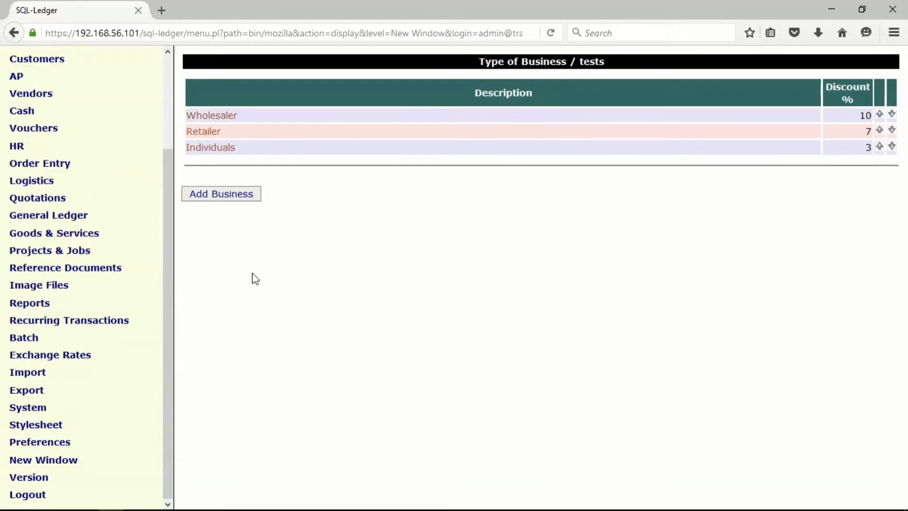
left_click_drag(165, 288, 166, 146)
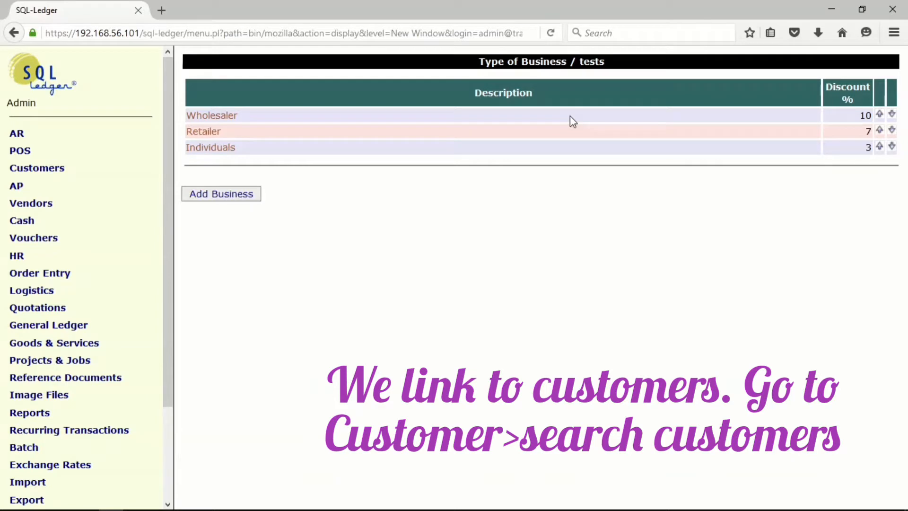
left_click(69, 176)
left_click(47, 203)
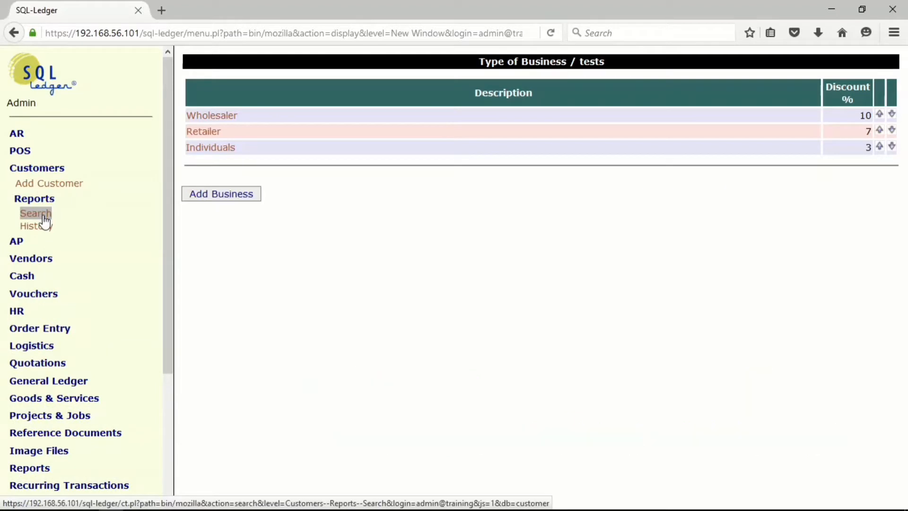
left_click(44, 215)
scroll(473, 223, "down", 3)
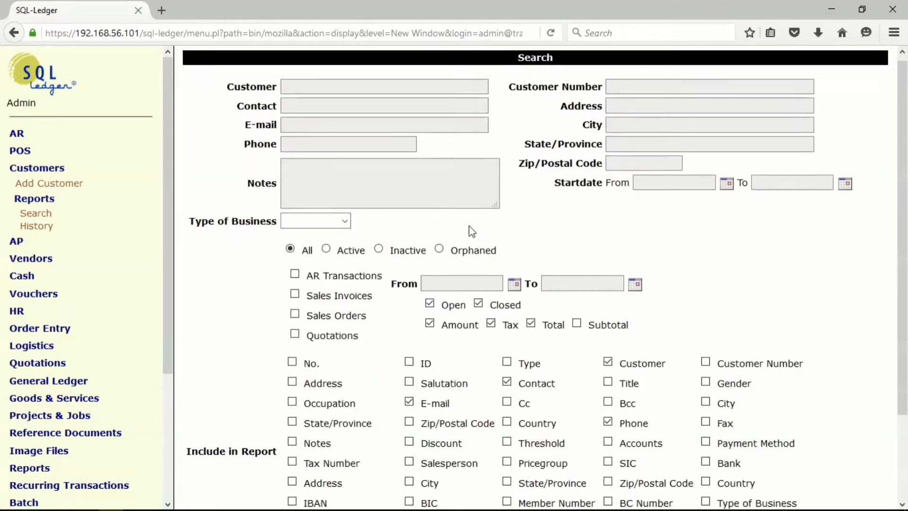
left_click(211, 493)
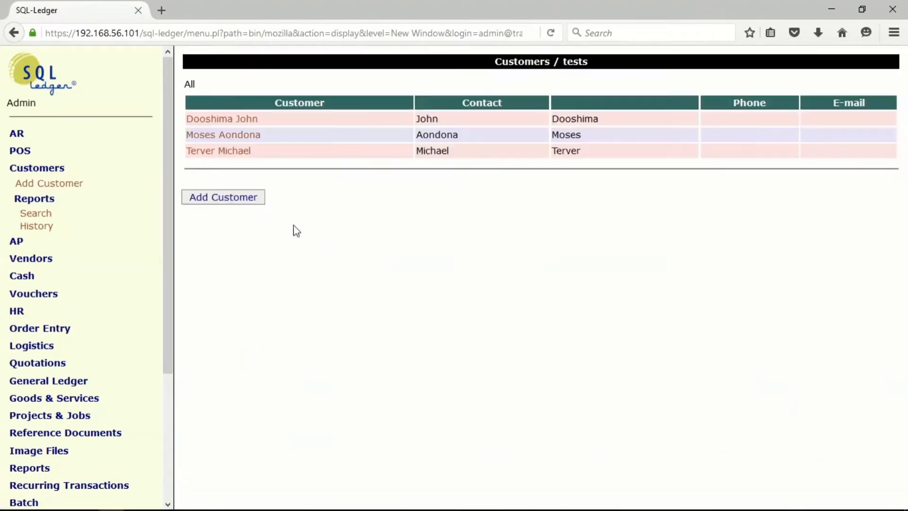
Assign the Wholesaler business type to the first customer in the list and save the record.
left_click(218, 124)
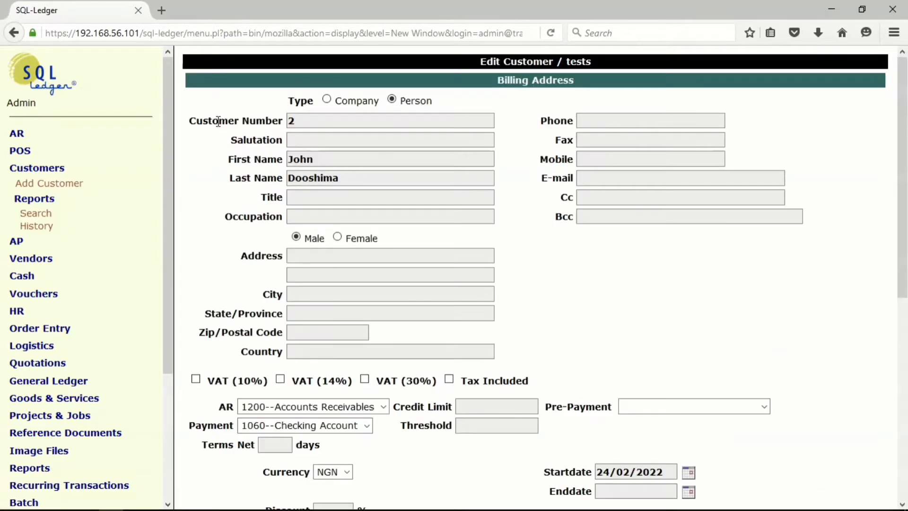
scroll(396, 250, "down", 5)
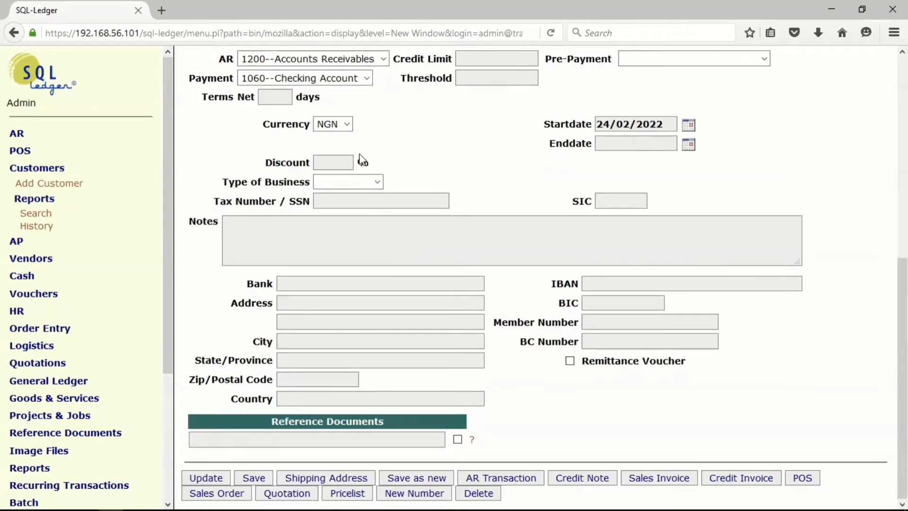
left_click(378, 184)
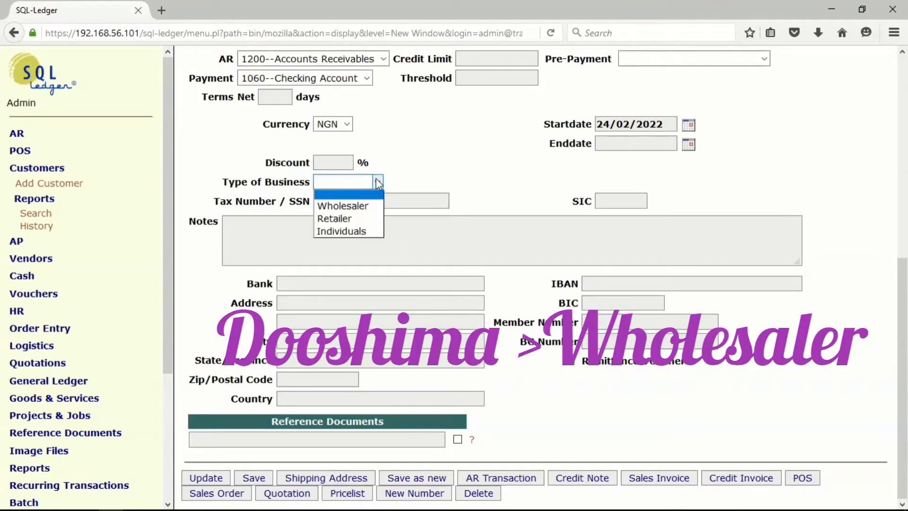
left_click(362, 206)
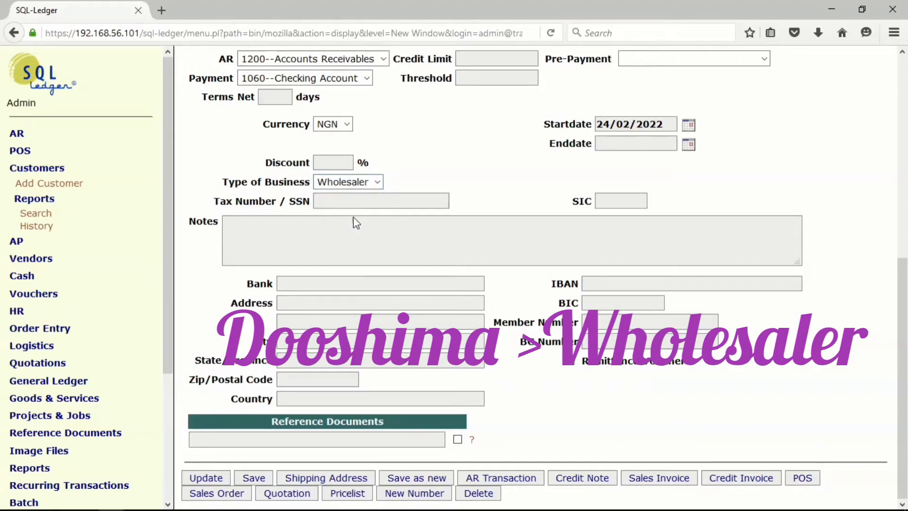
left_click(254, 478)
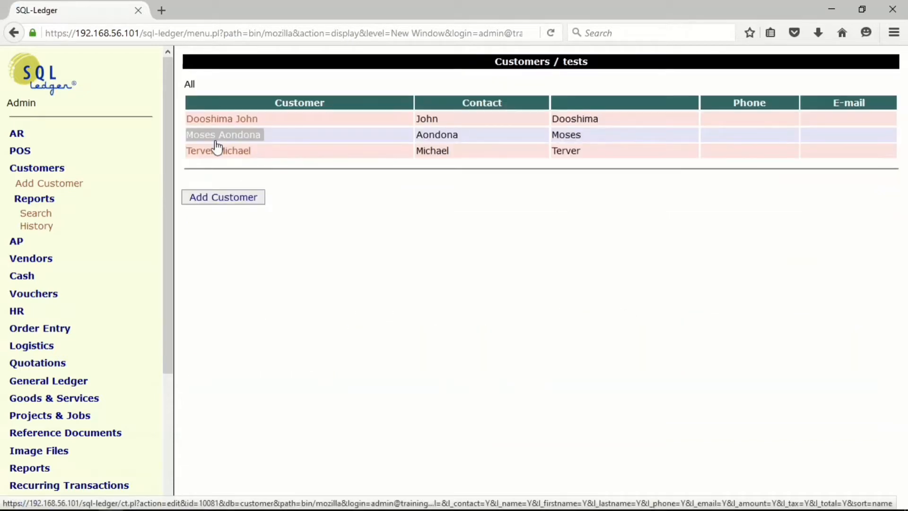
Assign the Retailer business type to the second customer in the list and save the record.
left_click(217, 142)
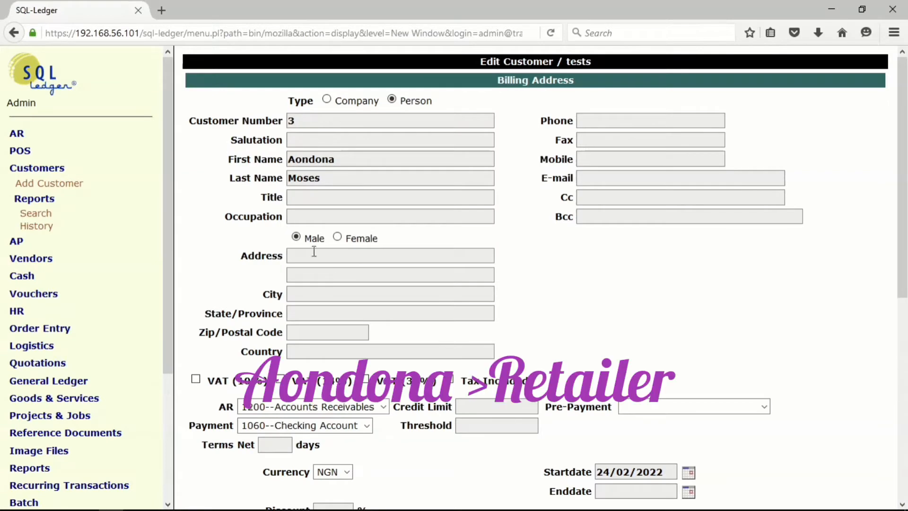
scroll(385, 444, "down", 4)
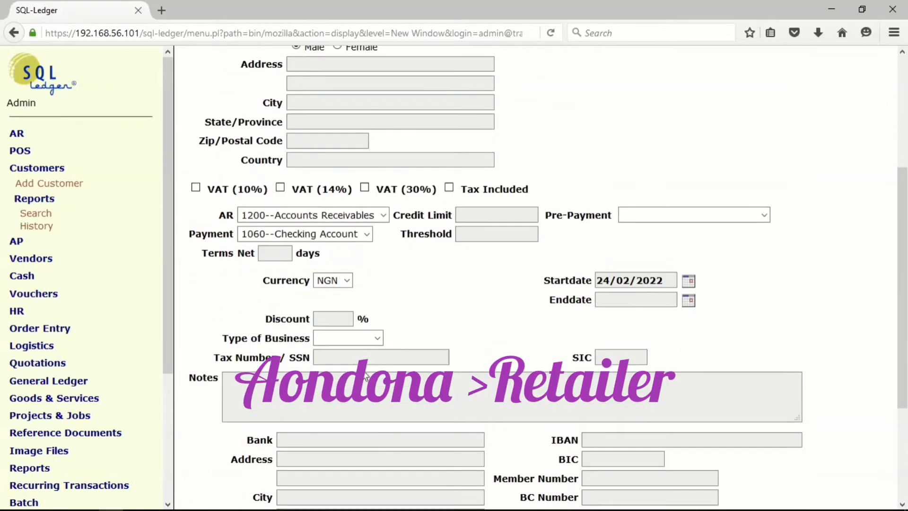
left_click(377, 337)
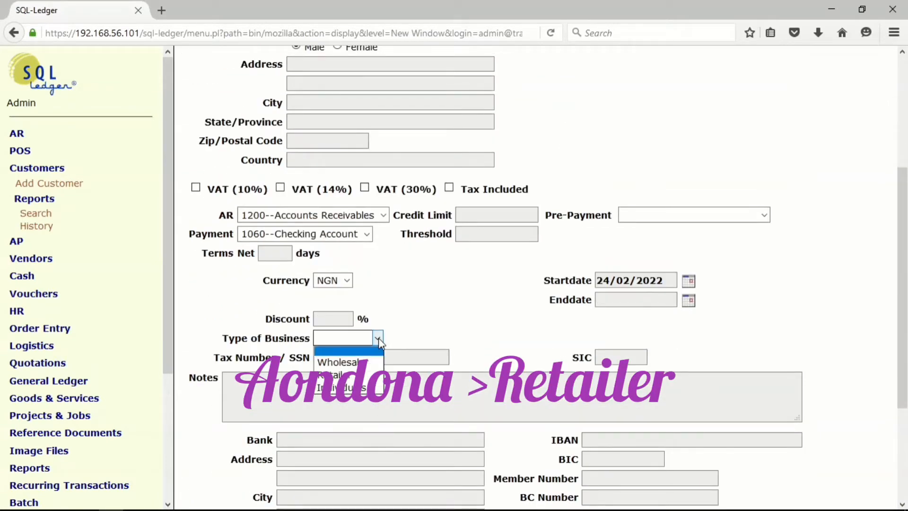
left_click(365, 375)
scroll(473, 375, "down", 3)
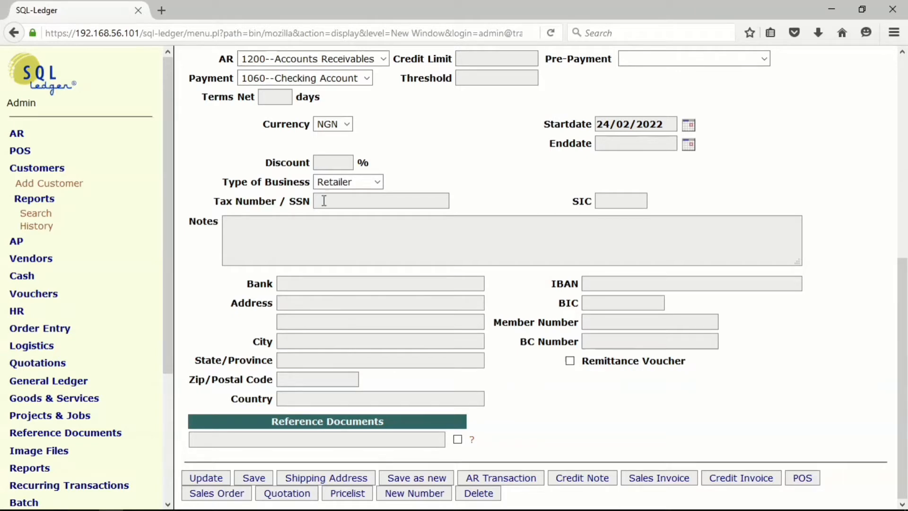
left_click(263, 482)
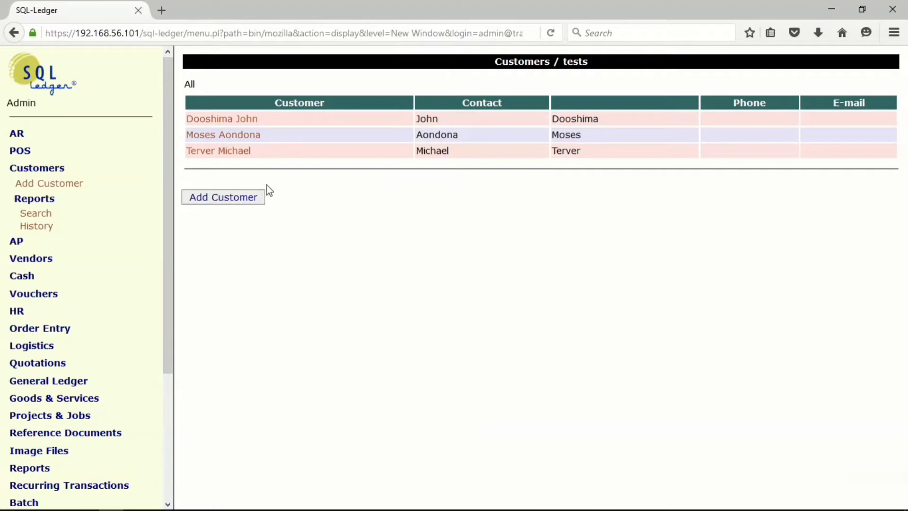
Assign the Individuals business type to the third customer in the list and save the record.
left_click(214, 152)
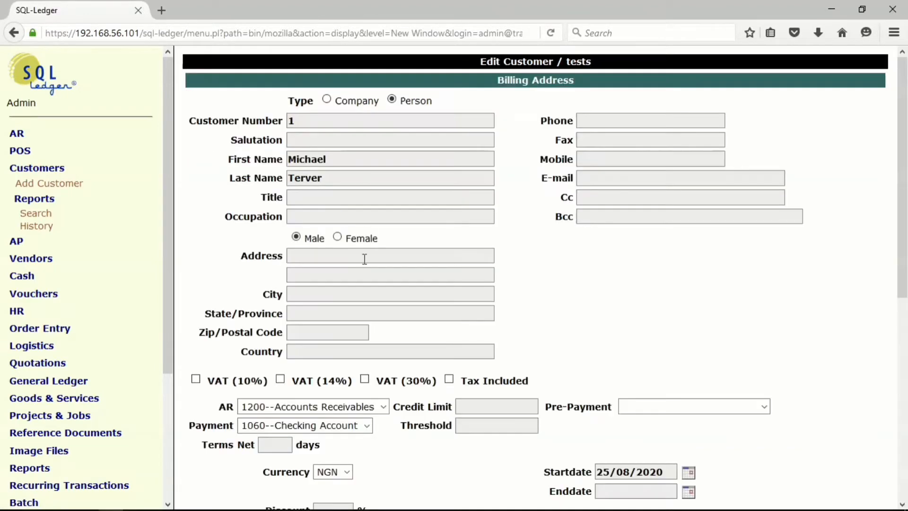
scroll(359, 426, "down", 5)
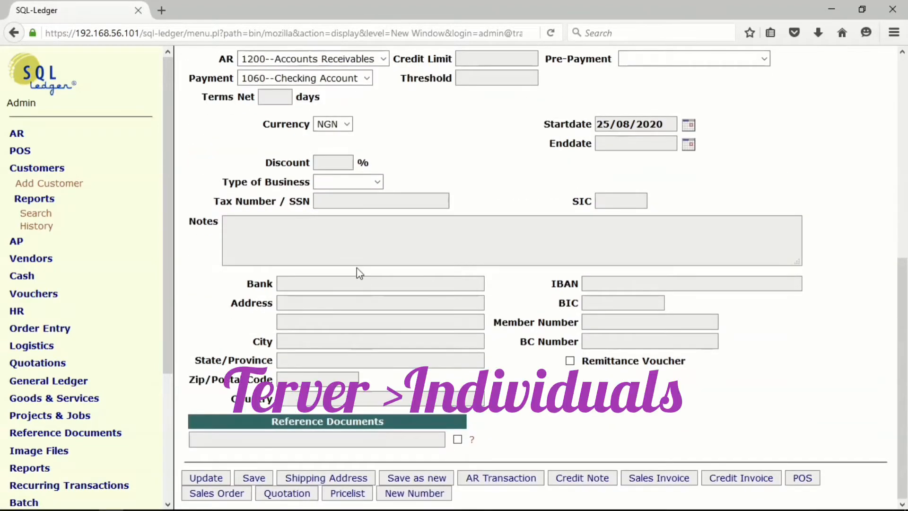
left_click(372, 184)
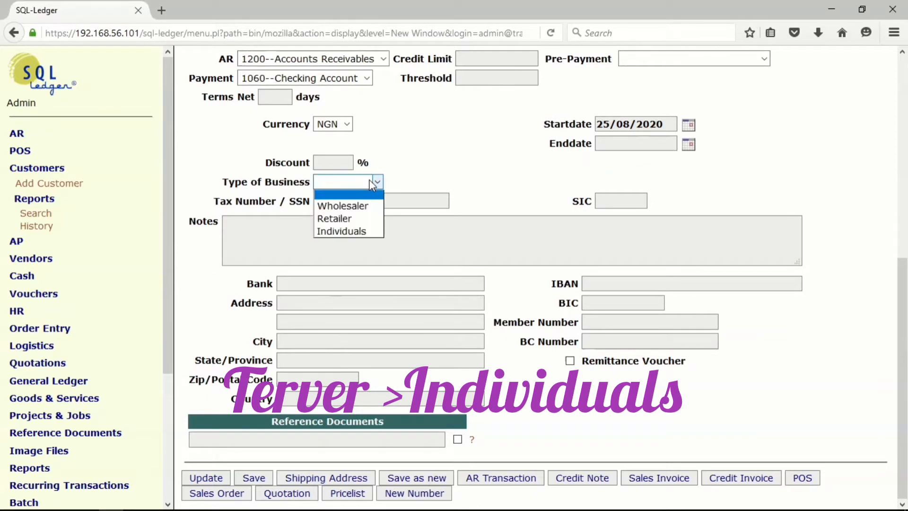
left_click(355, 232)
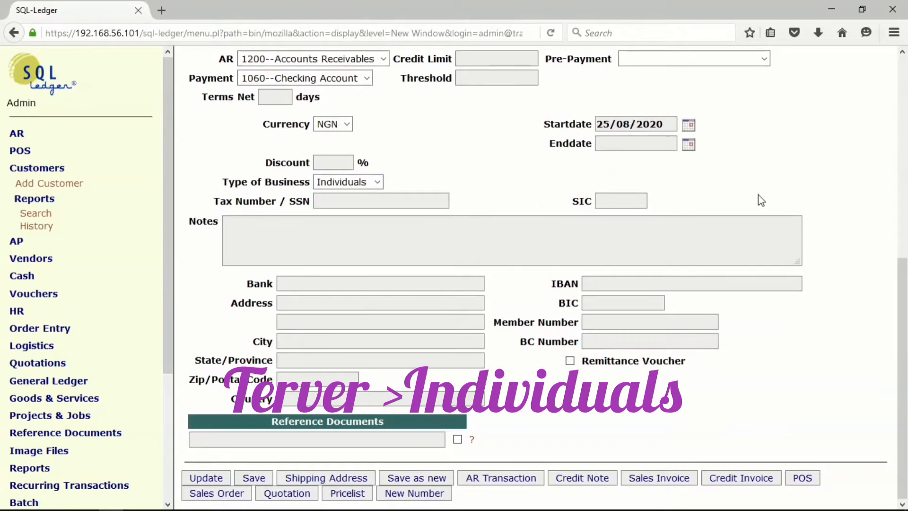
left_click(255, 479)
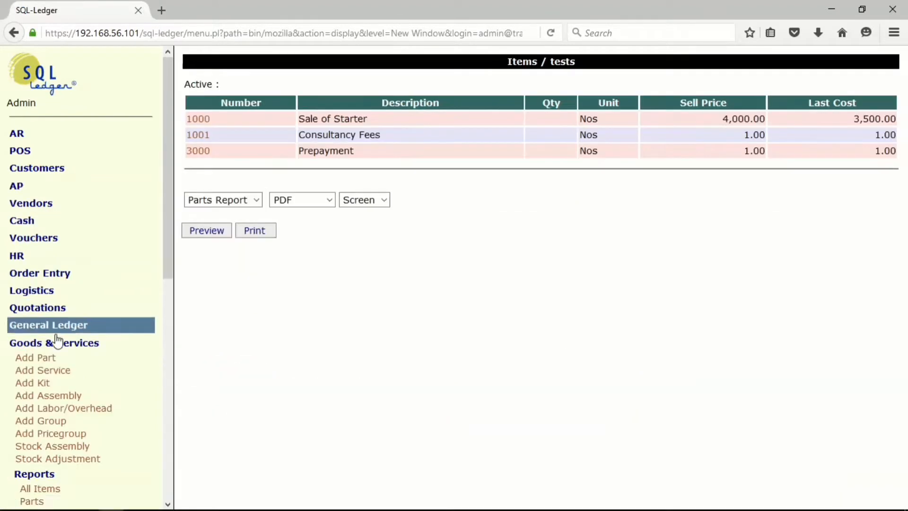
Start a new vendor invoice and set its invoice date to 03/01/2022.
left_click(55, 342)
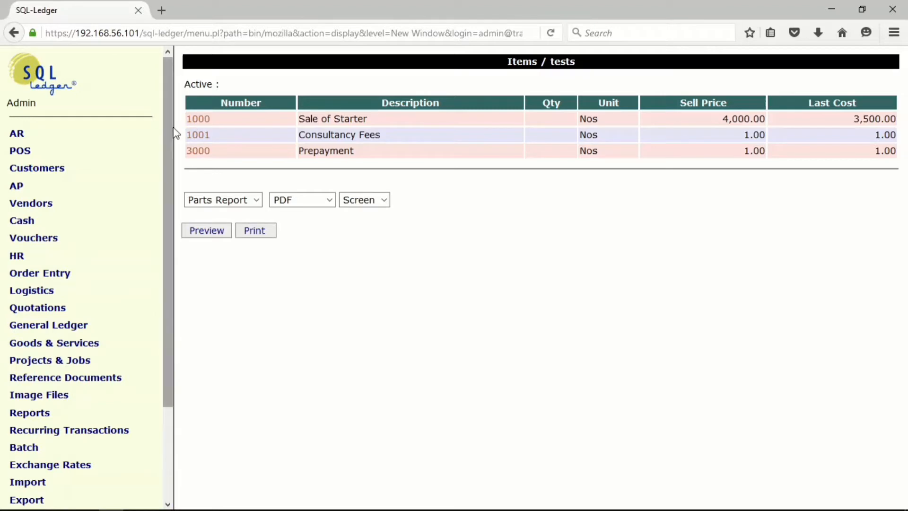
scroll(168, 262, "down", 5)
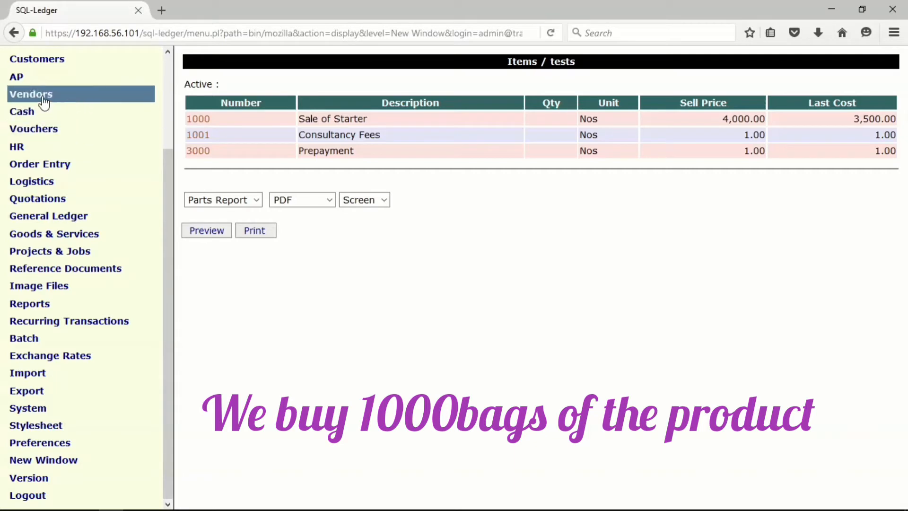
left_click(22, 78)
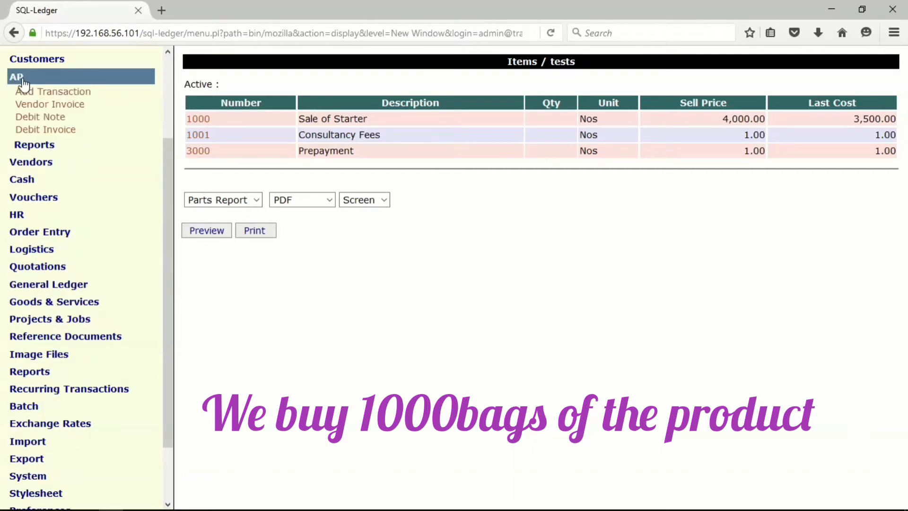
left_click(38, 104)
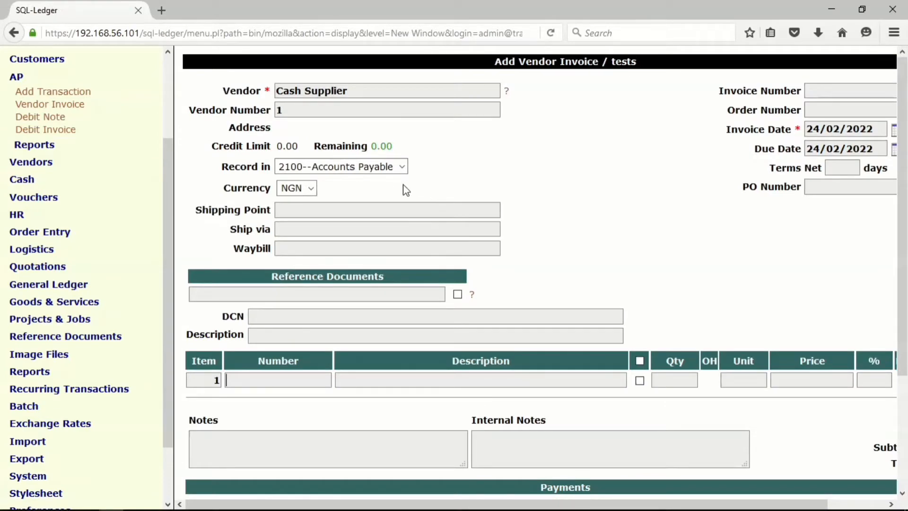
left_click(895, 133)
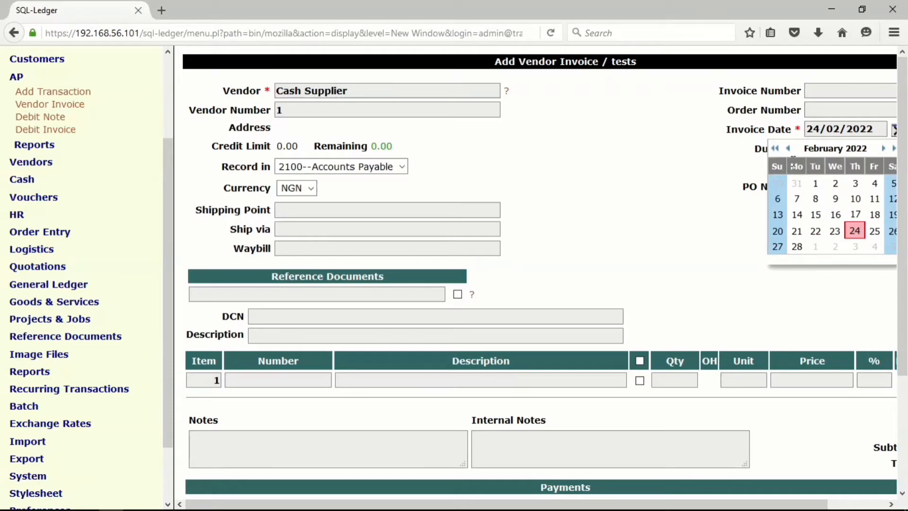
left_click(787, 148)
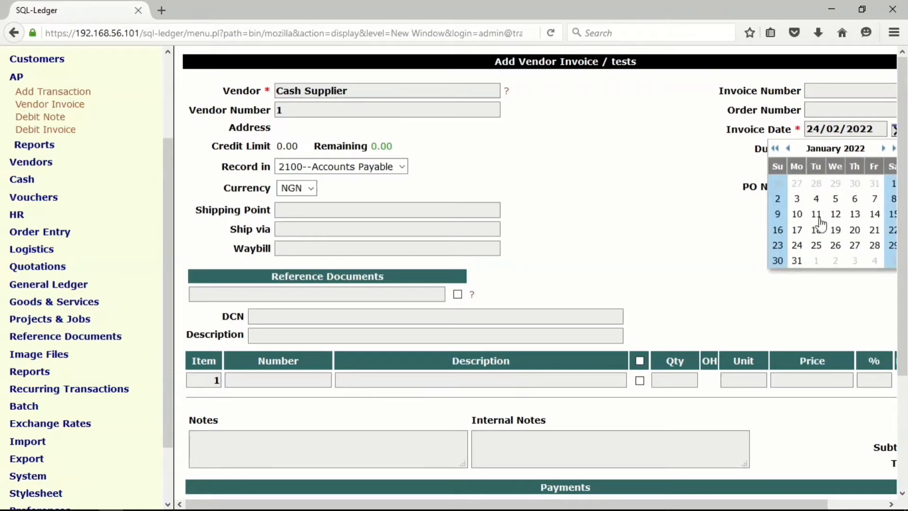
left_click(796, 199)
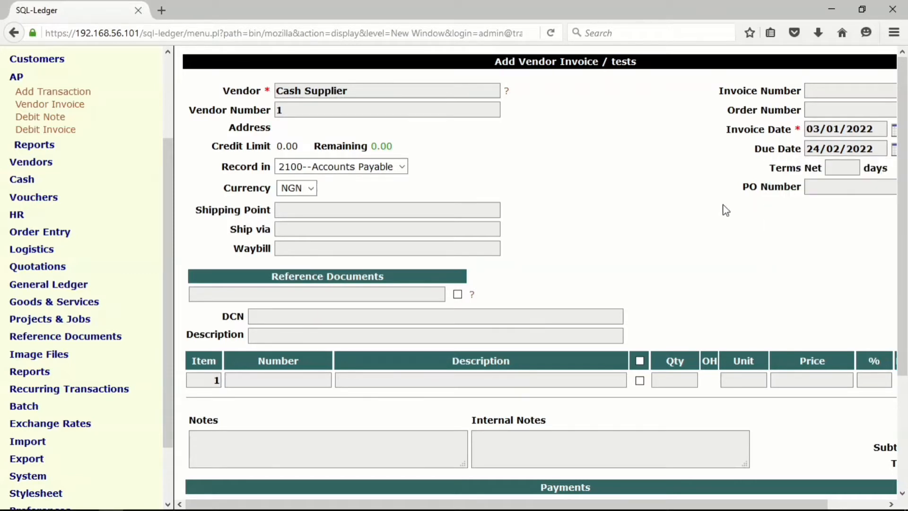
Enter "Purchase of feeds starter" as the vendor invoice's description.
scroll(678, 209, "down", 5)
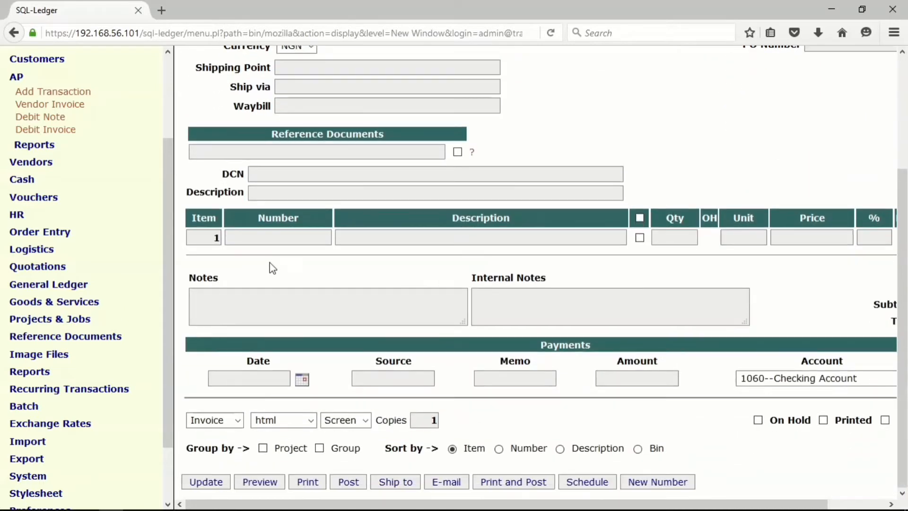
left_click(272, 194)
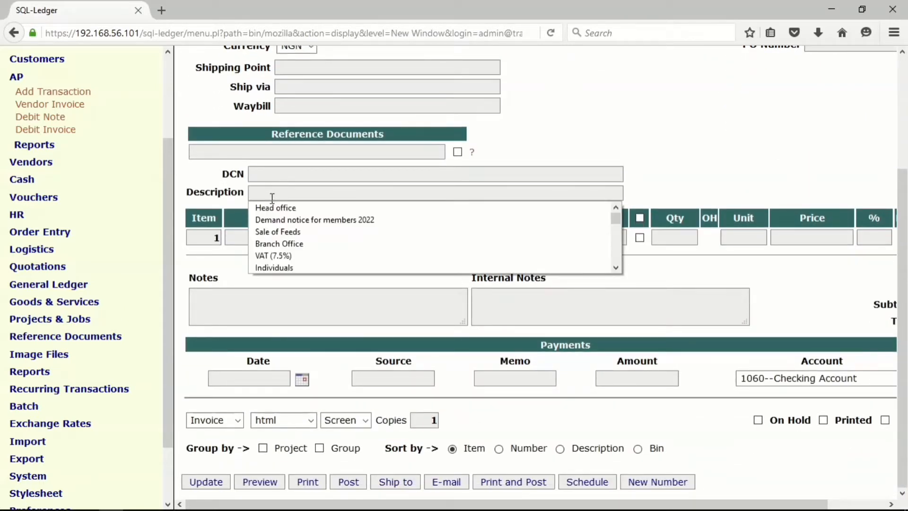
type("p")
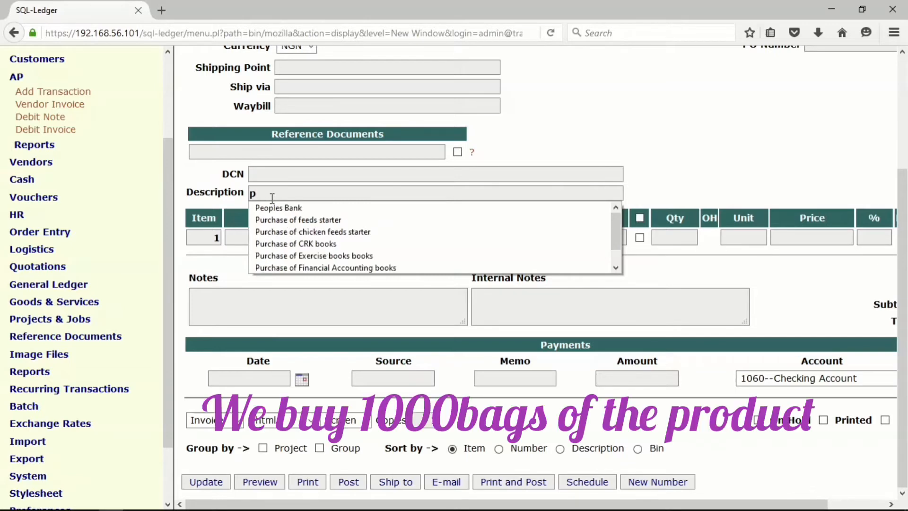
left_click(296, 219)
Add item number 1000 as the first line of the vendor invoice.
left_click(247, 235)
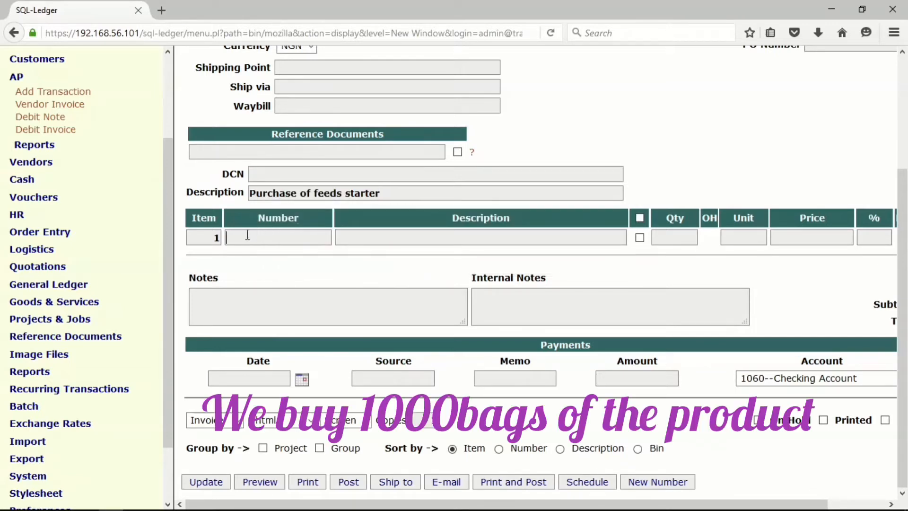
type("1")
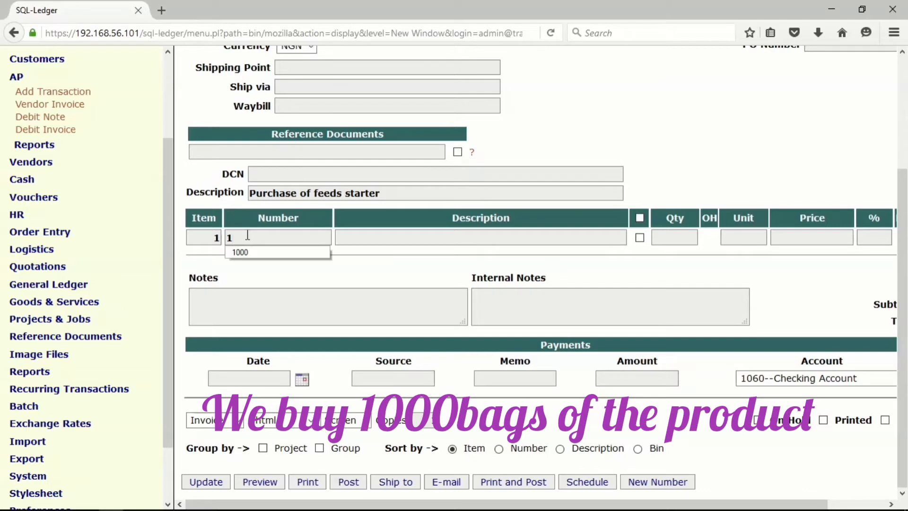
type("000")
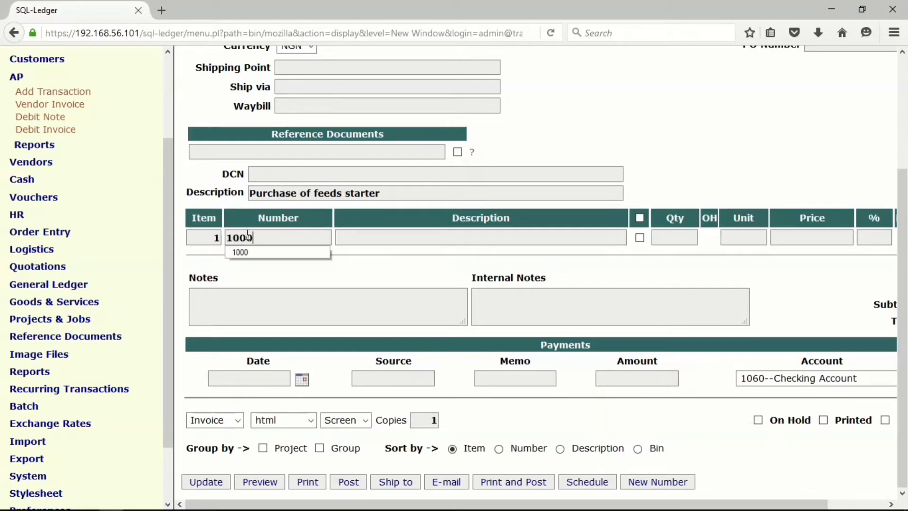
key("Return")
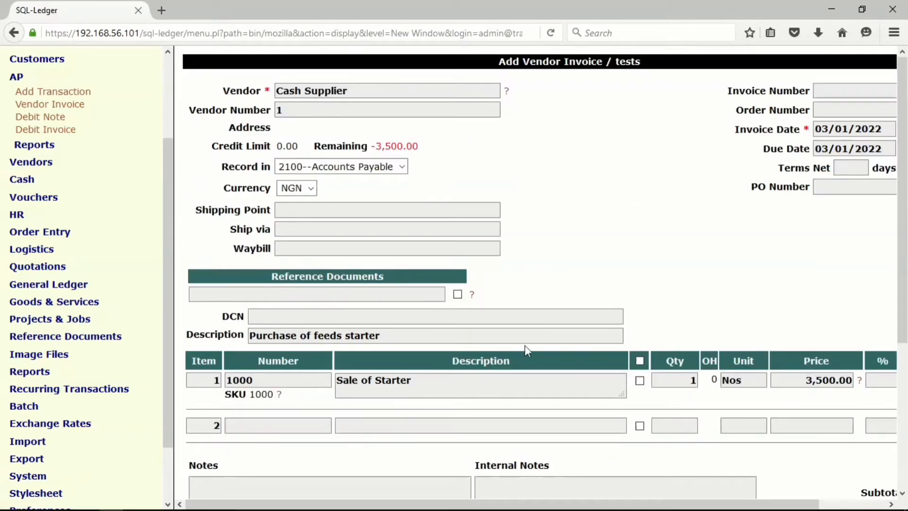
Set the quantity of item 1000 to 1000 and update the vendor invoice.
left_click(693, 380)
type("1")
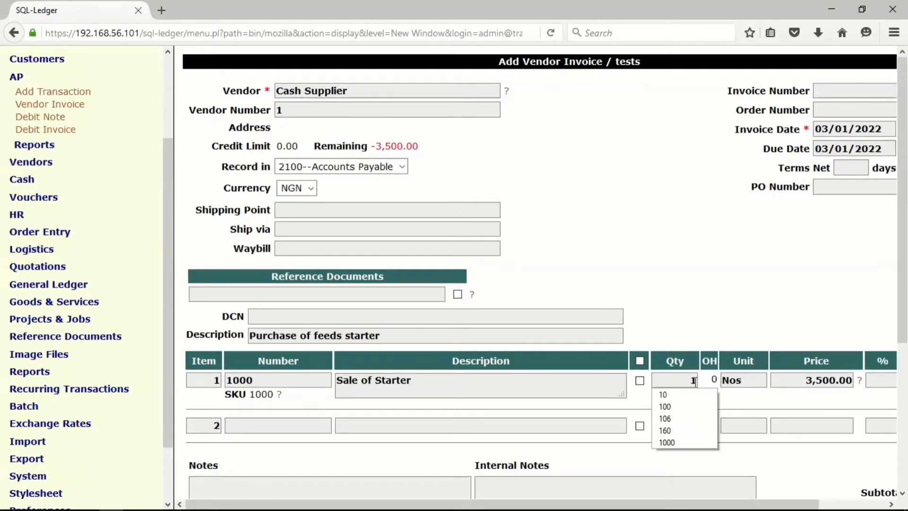
key("Down")
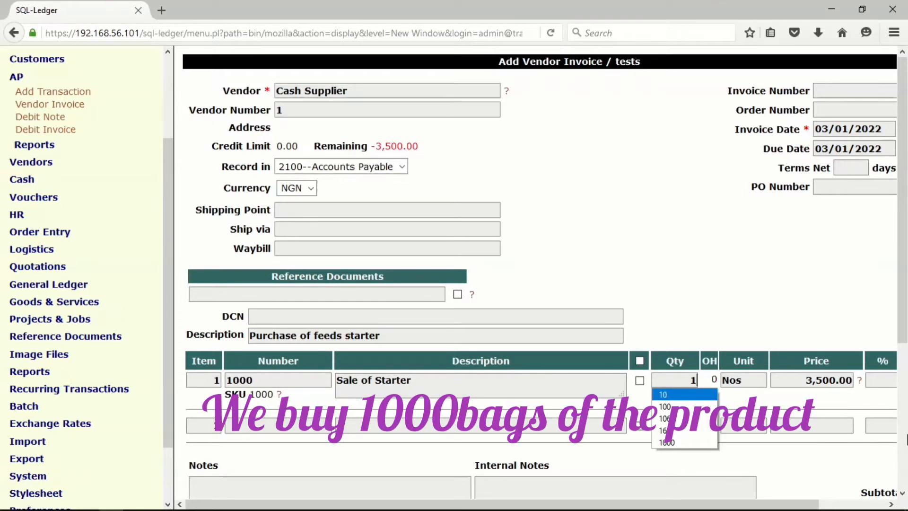
type("000")
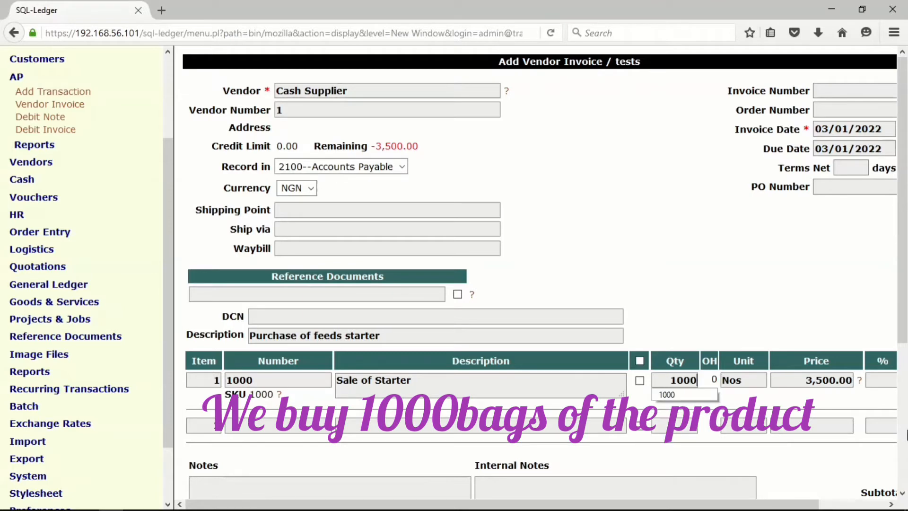
key("Down")
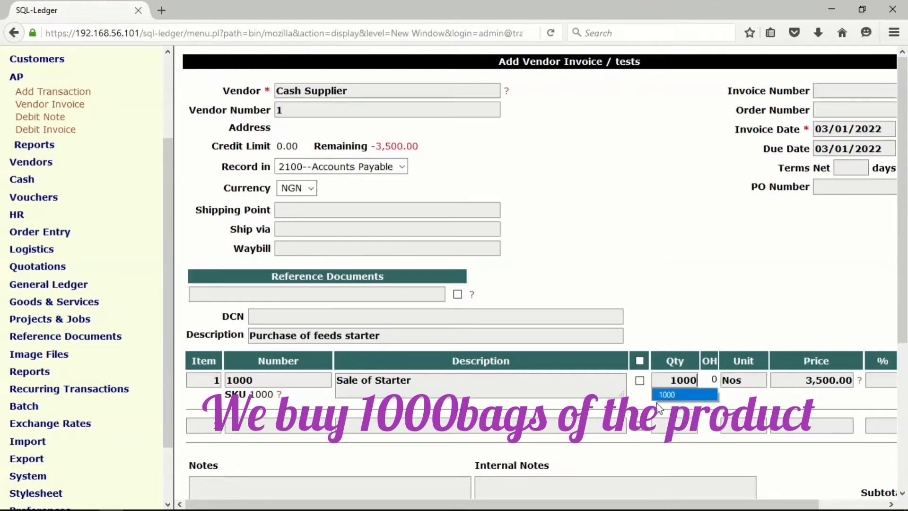
key("Return")
scroll(299, 451, "down", 4)
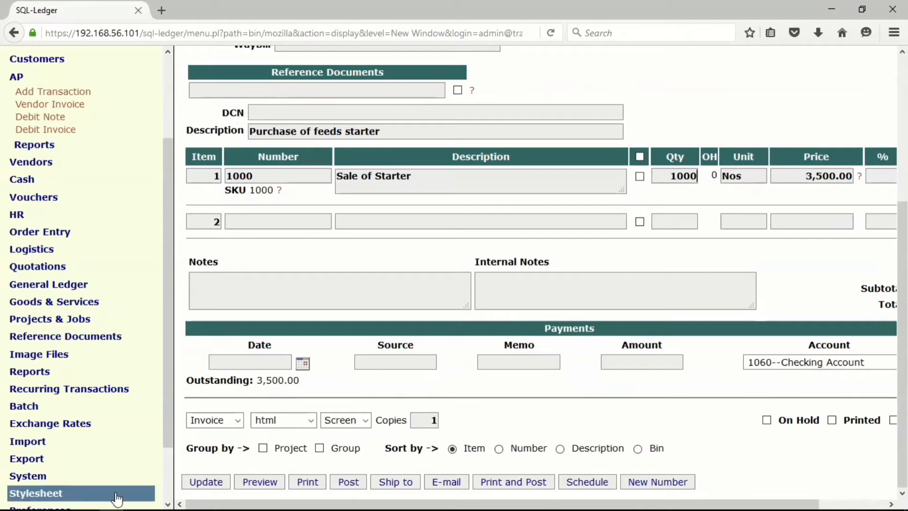
key("Return")
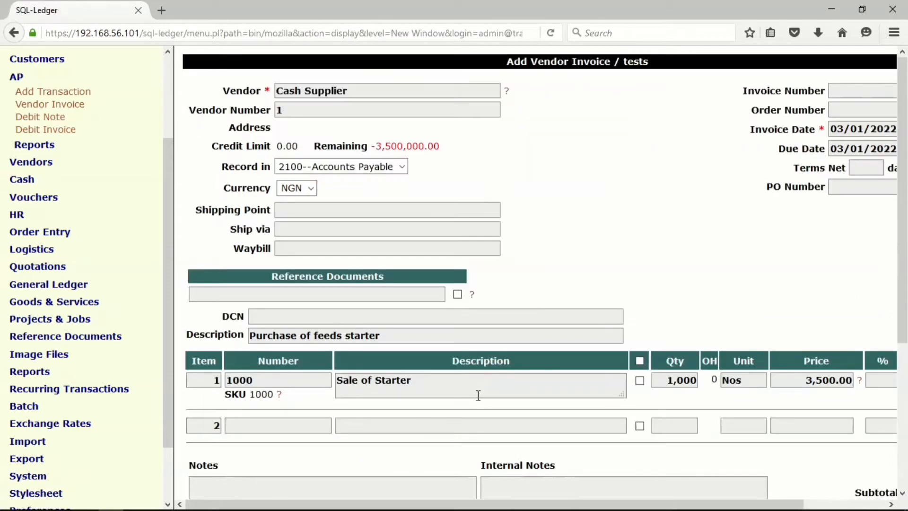
Review the line, totals and payment section of the vendor invoice and post it.
scroll(905, 296, "down", 3)
scroll(905, 296, "down", 3)
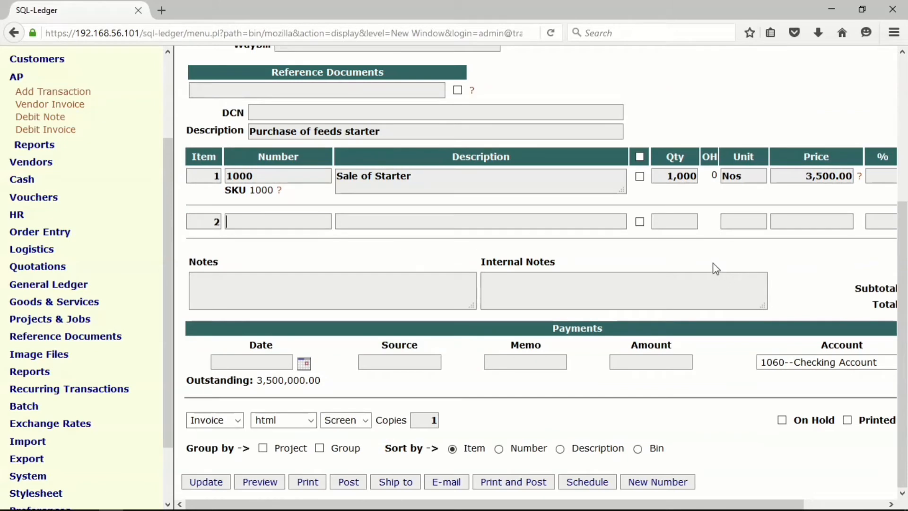
key("ctrl+plus")
key("ctrl+minus")
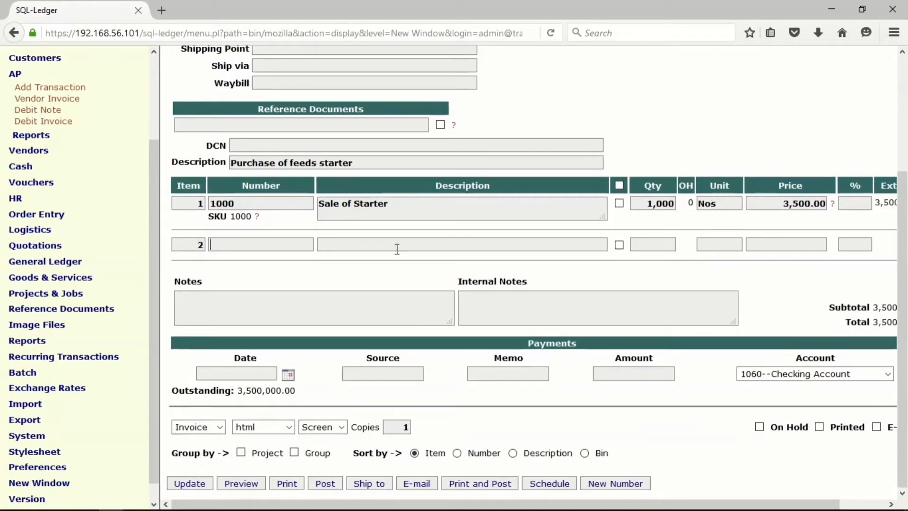
left_click(321, 486)
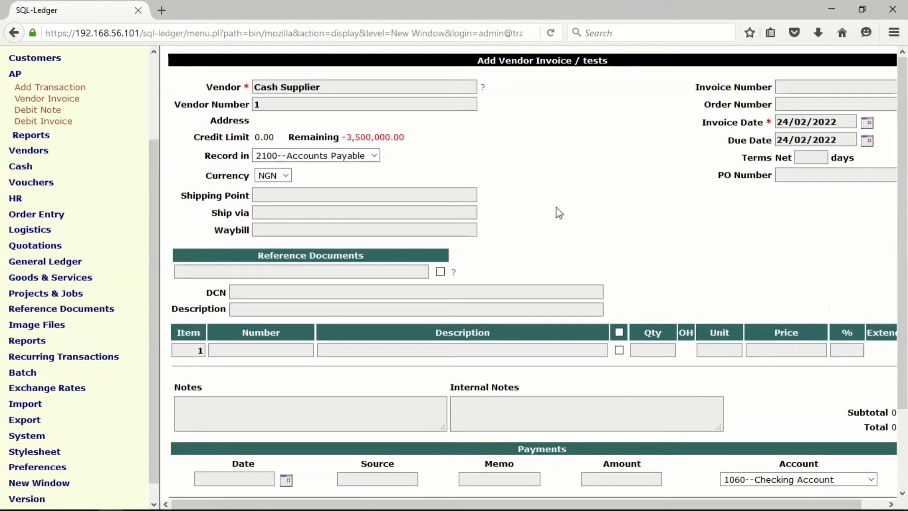
Start a new sales invoice and enter "Sale of Feeds" as its description.
left_click_drag(153, 185, 151, 95)
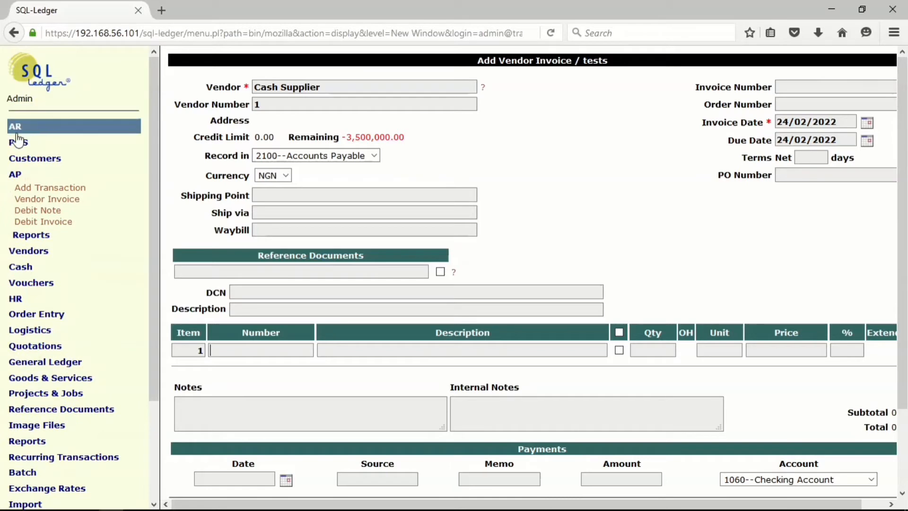
left_click(17, 132)
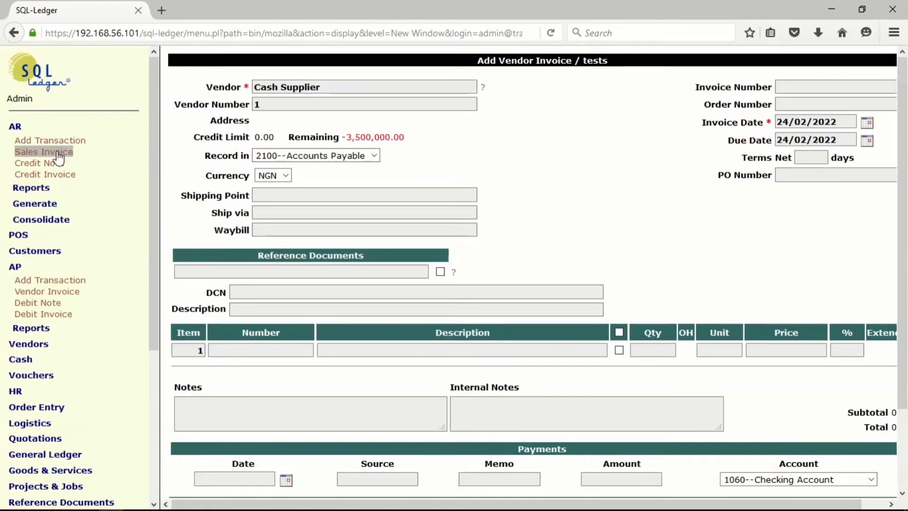
left_click(56, 152)
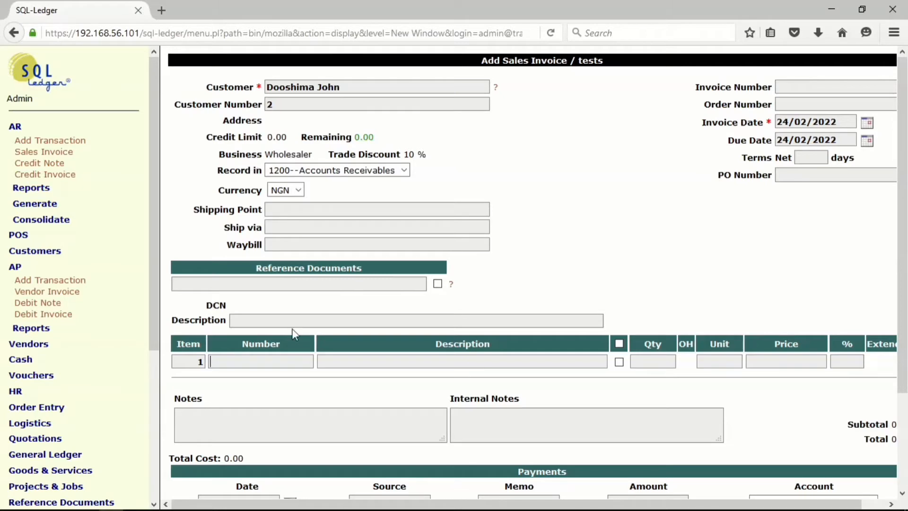
left_click(244, 321)
left_click(244, 321)
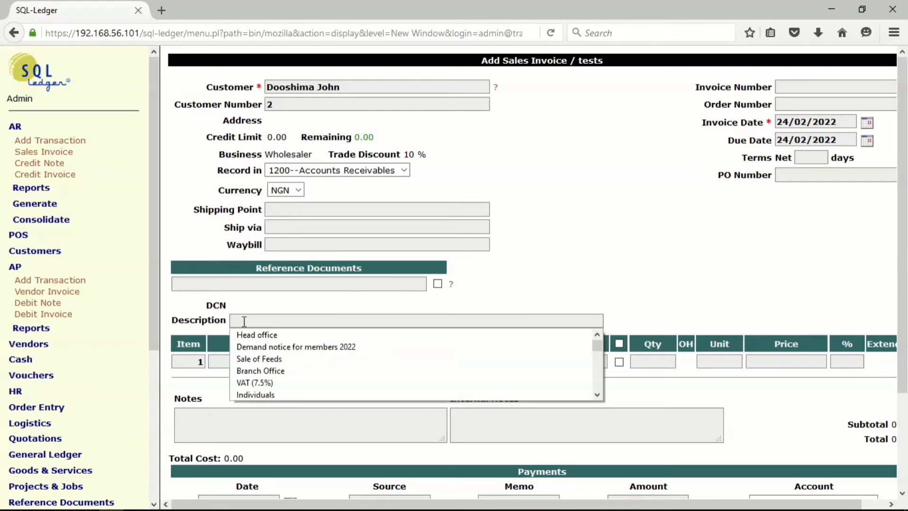
left_click(244, 358)
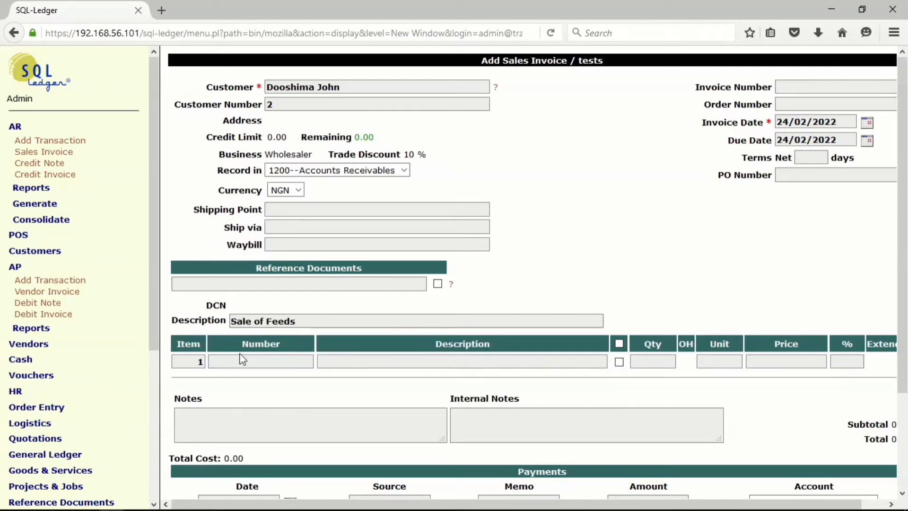
Add item number 1000 as the first line of the sales invoice.
left_click(240, 359)
left_click(237, 376)
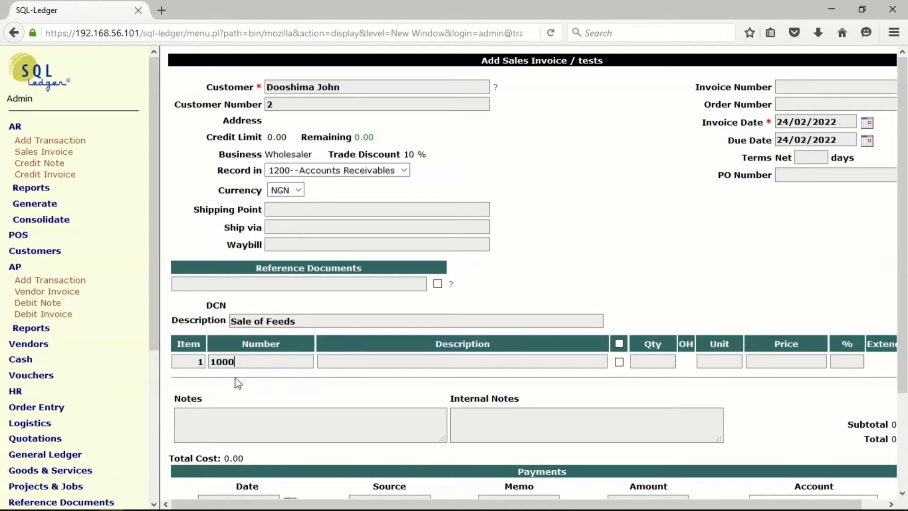
key("Return")
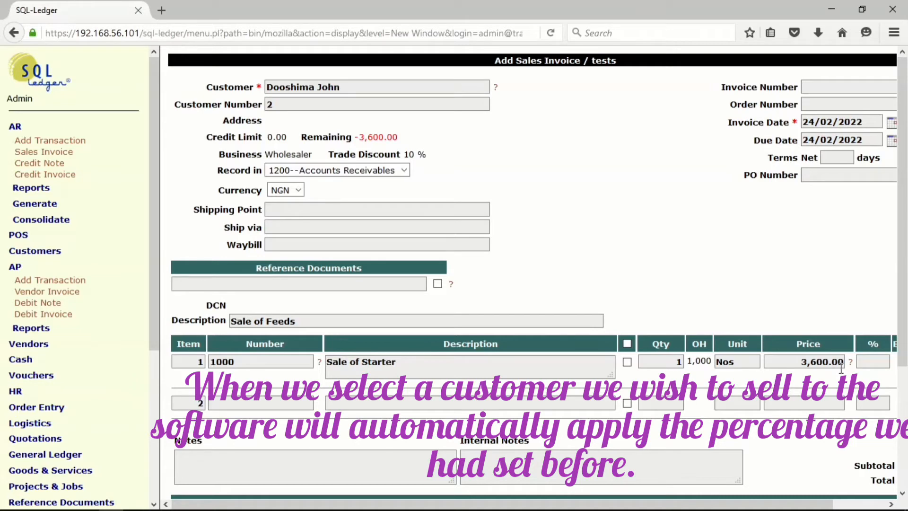
Set the quantity of item 1000 to 500 and update the sales invoice.
key("ctrl+minus")
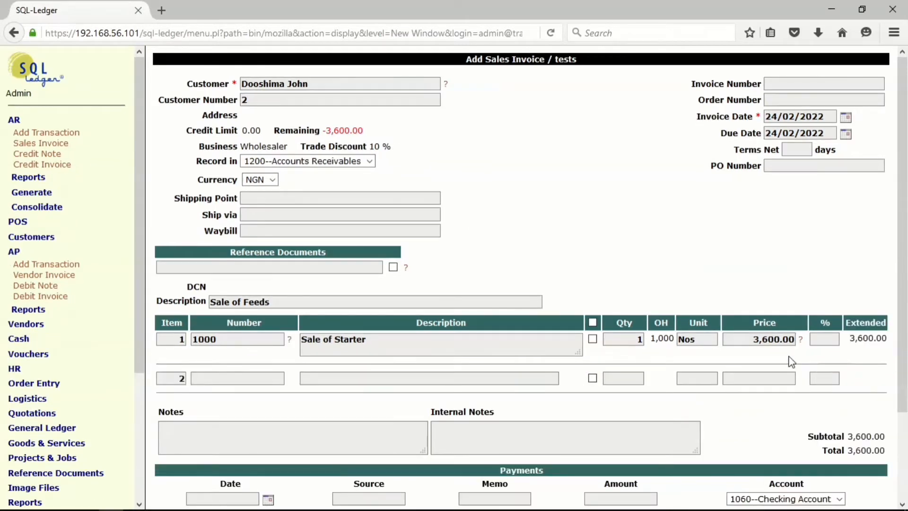
key("ctrl+minus")
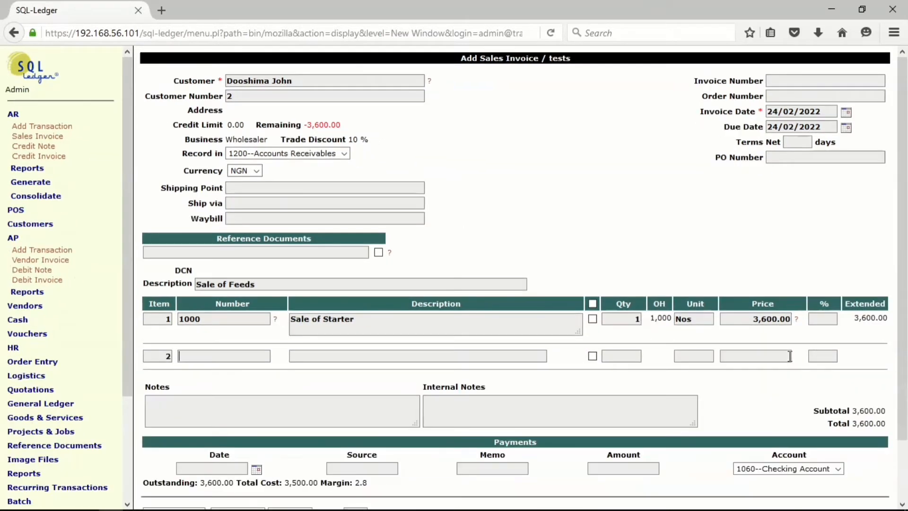
left_click(640, 318)
type("5")
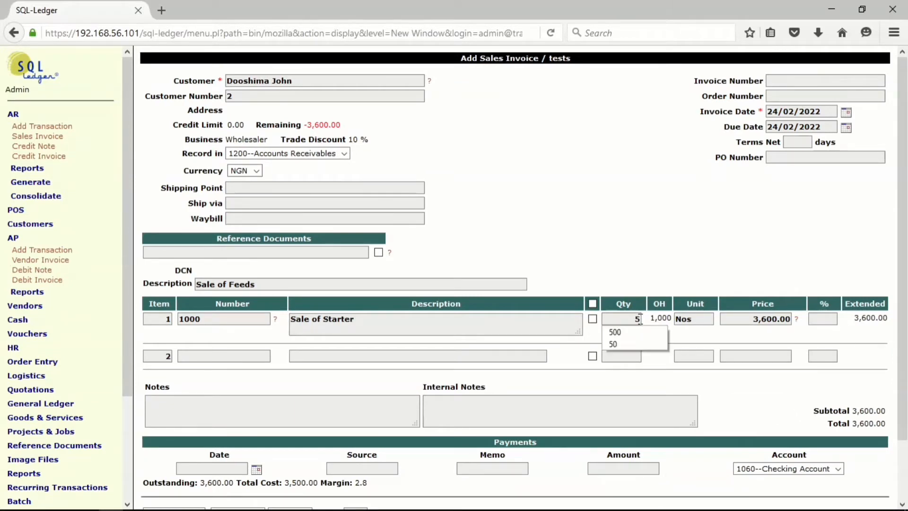
type("00")
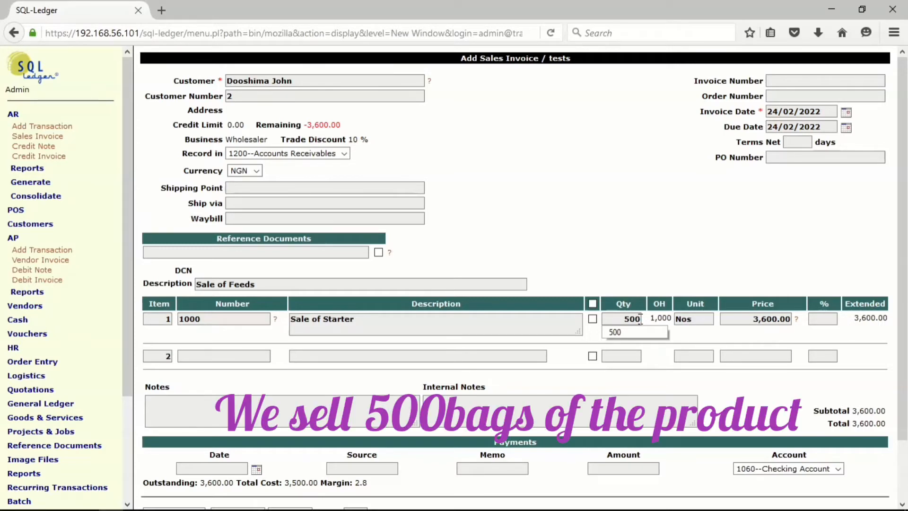
left_click(710, 347)
scroll(711, 355, "down", 3)
left_click(155, 497)
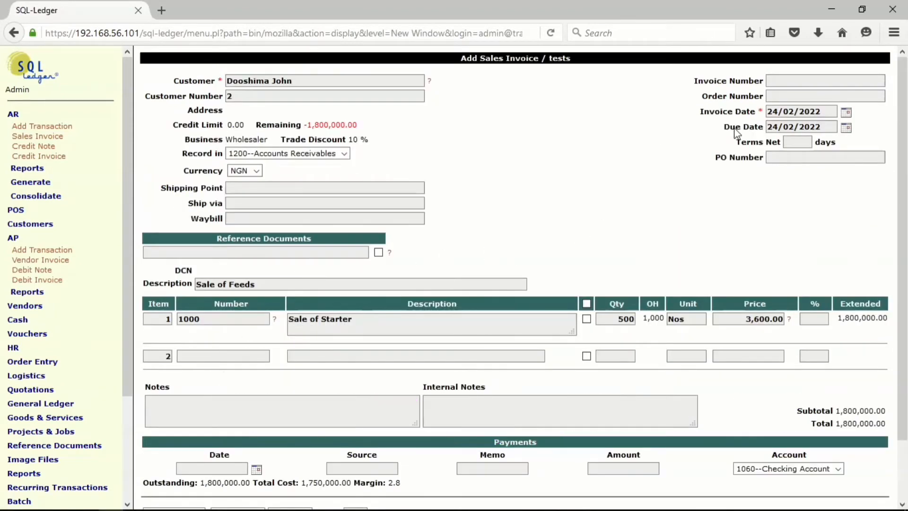
Set the invoice date to 07/01/2022, update the sales invoice and post it.
left_click(846, 114)
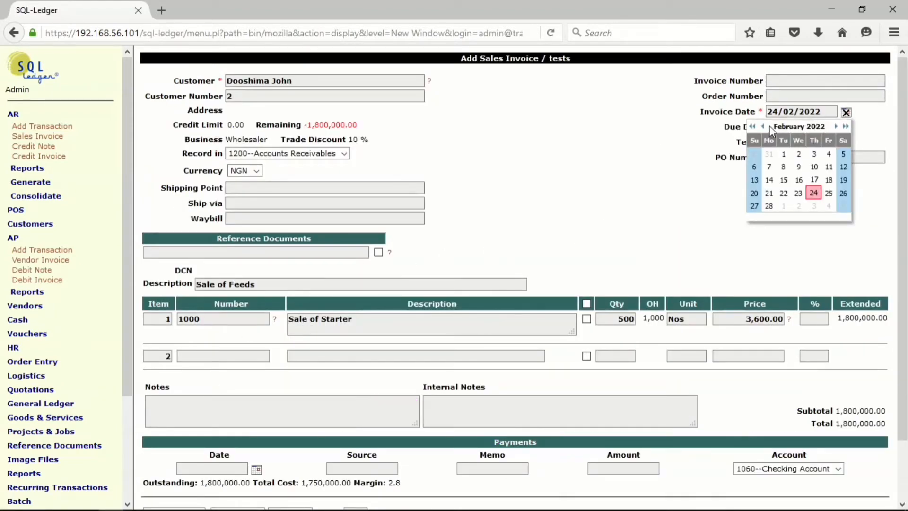
left_click(761, 127)
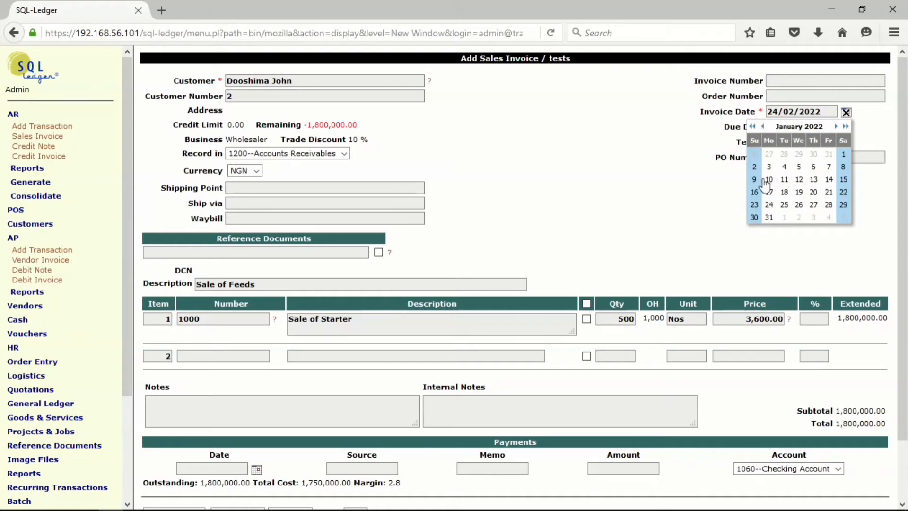
left_click(829, 167)
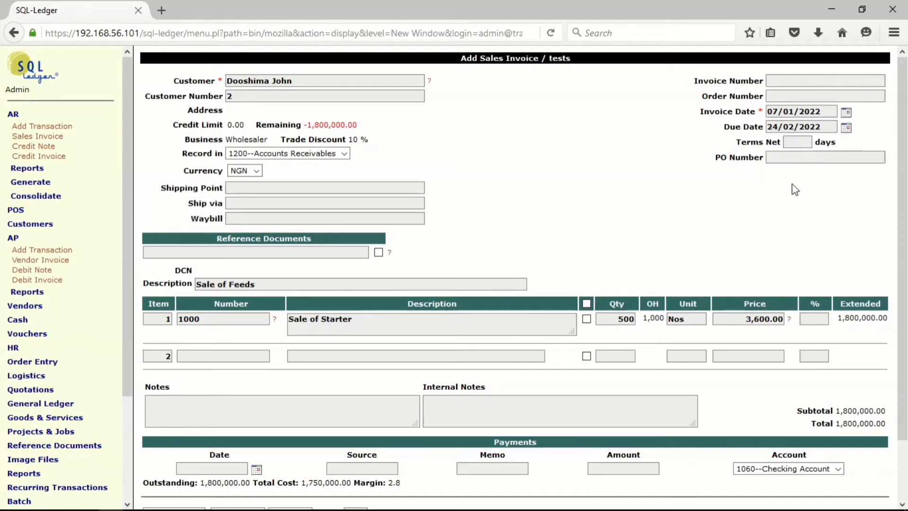
scroll(317, 335, "down", 3)
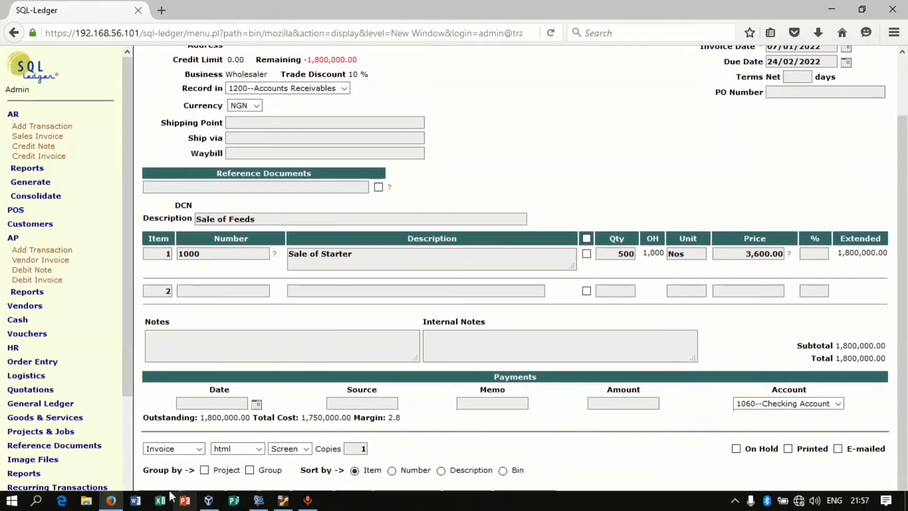
left_click(158, 494)
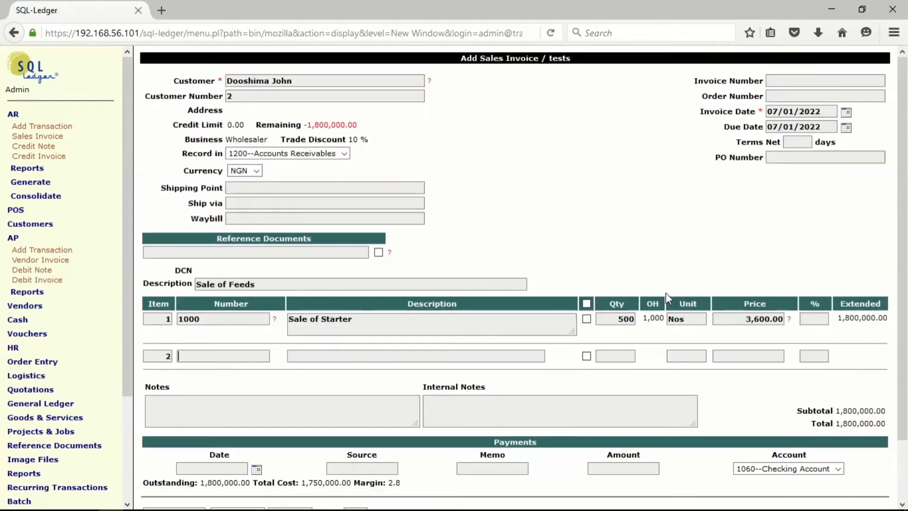
scroll(666, 292, "down", 3)
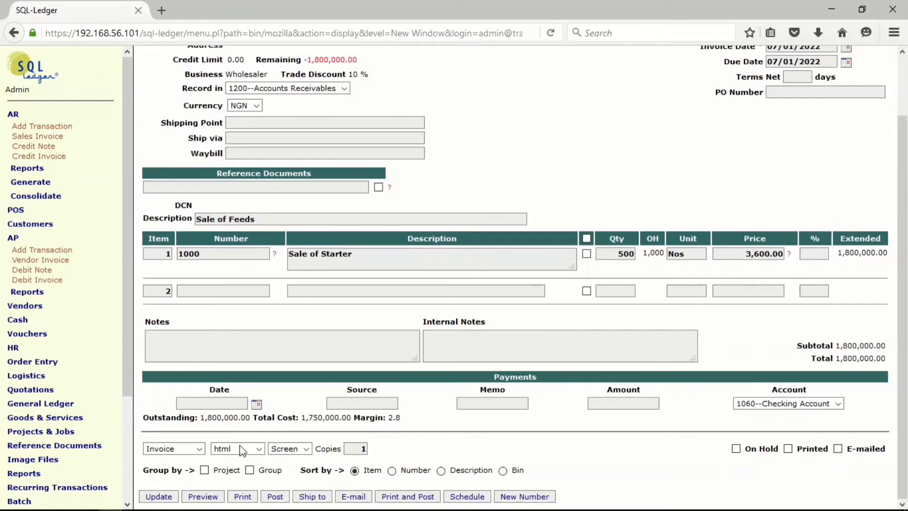
left_click(276, 496)
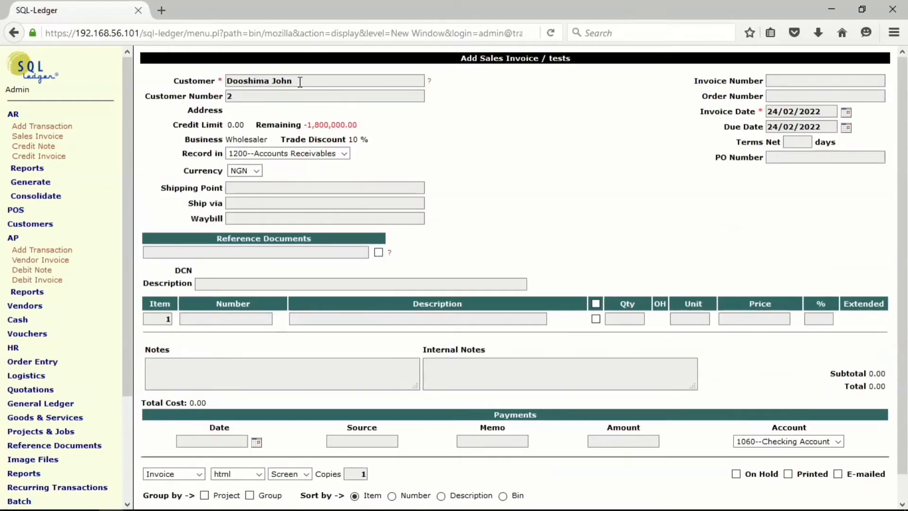
Change the customer on the new sales invoice to the one linked to the Individuals business type.
left_click_drag(293, 81, 174, 82)
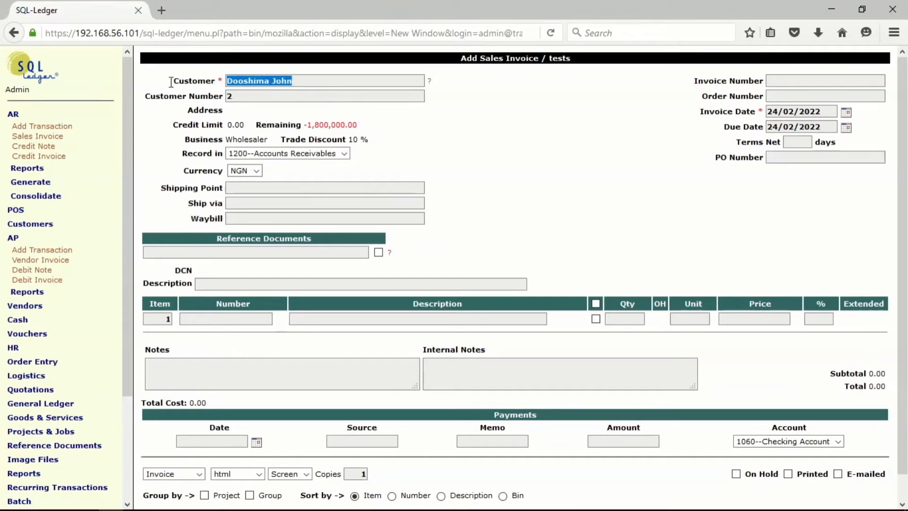
type("t")
left_click(246, 94)
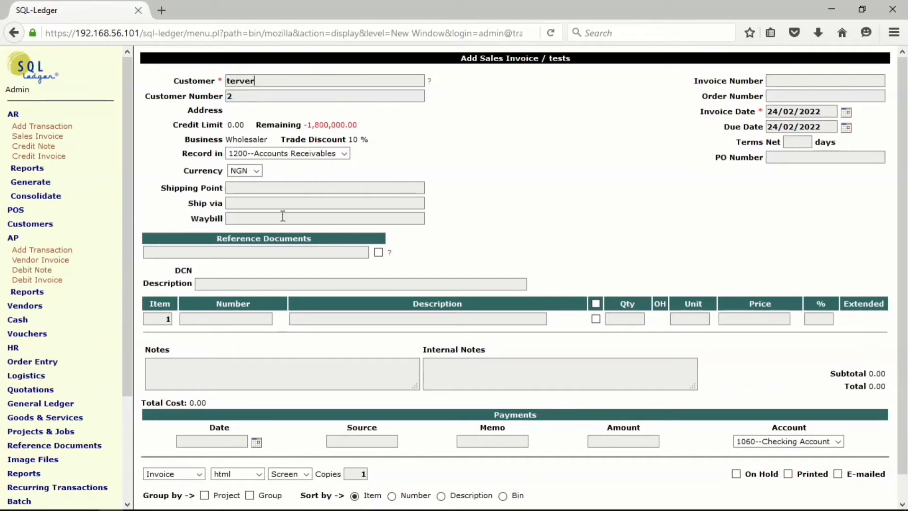
key("Return")
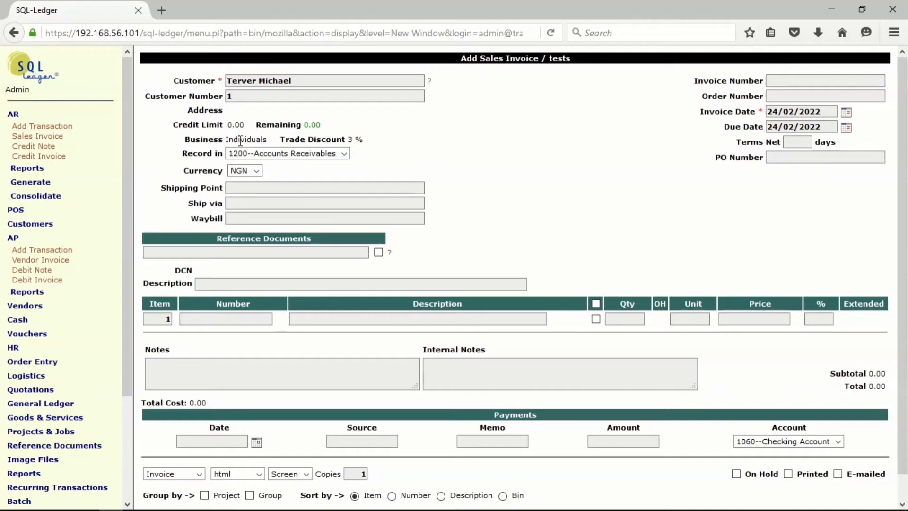
Enter "Sale of Feeds" as the second sales invoice's description and add item number 1000 as its first line.
left_click(256, 283)
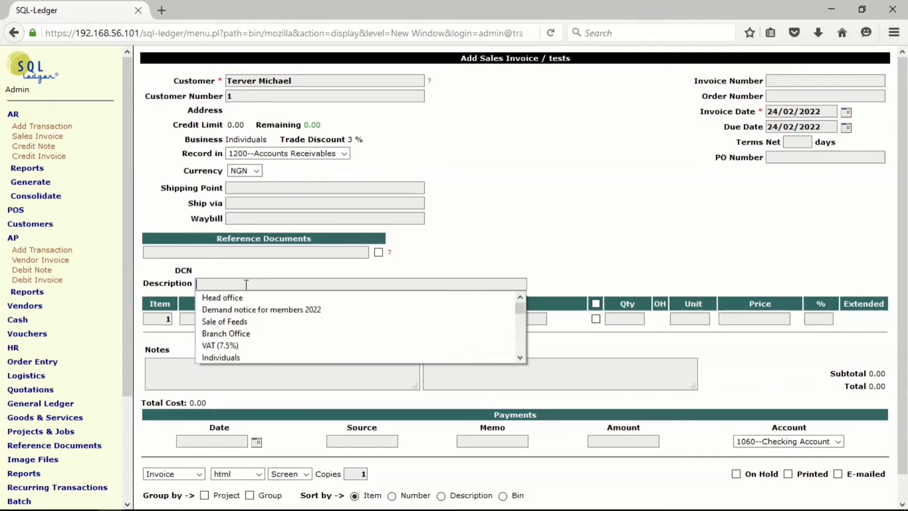
left_click(226, 321)
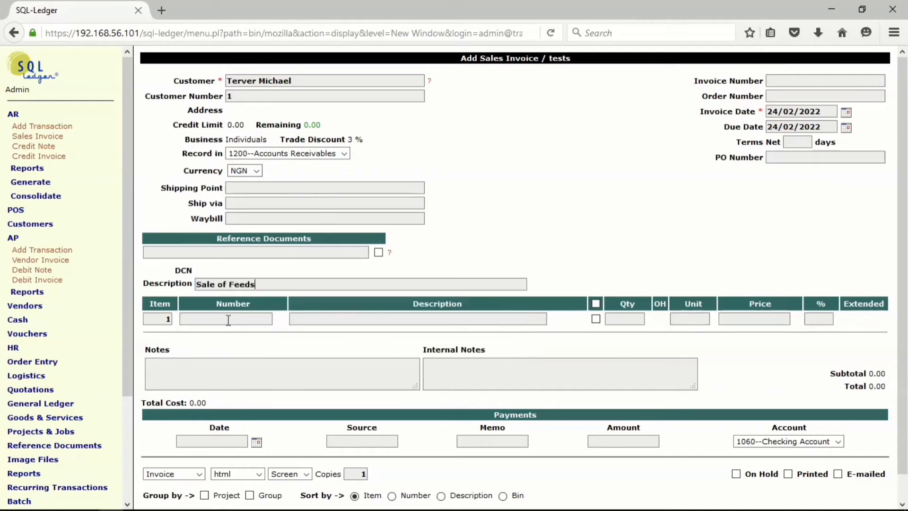
left_click(207, 317)
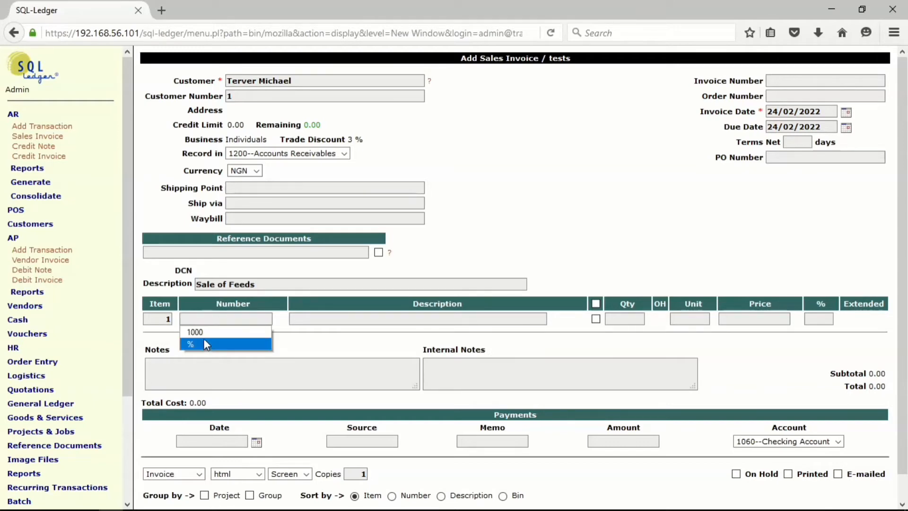
left_click(203, 334)
key("Return")
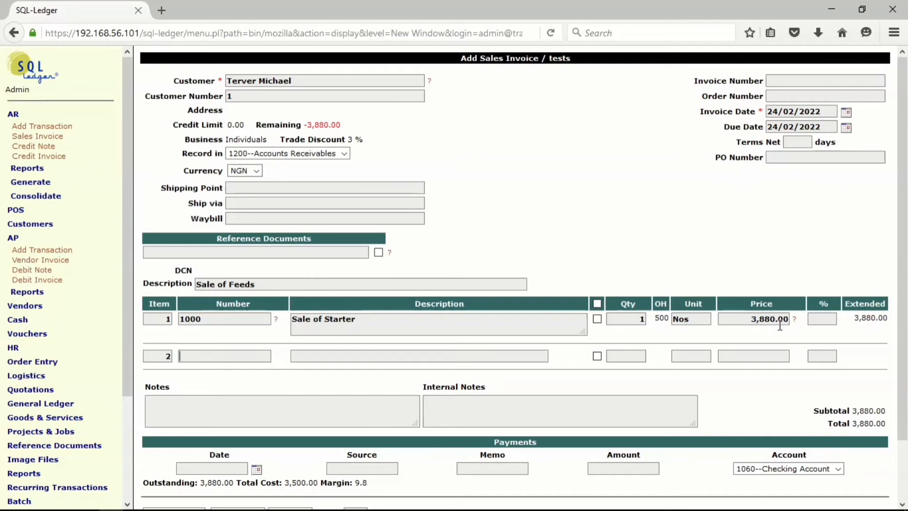
Set the quantity of item 1000 to 100 and update the second sales invoice.
left_click(641, 319)
type("1001")
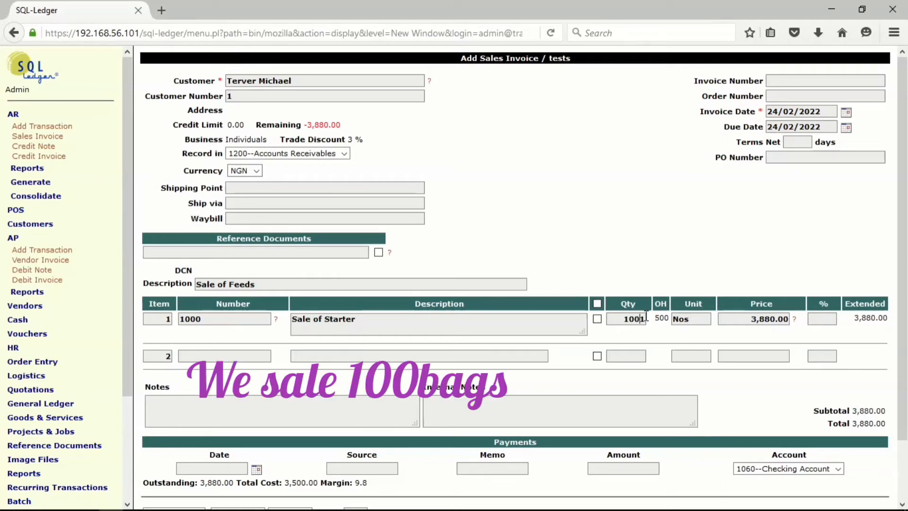
key("BackSpace")
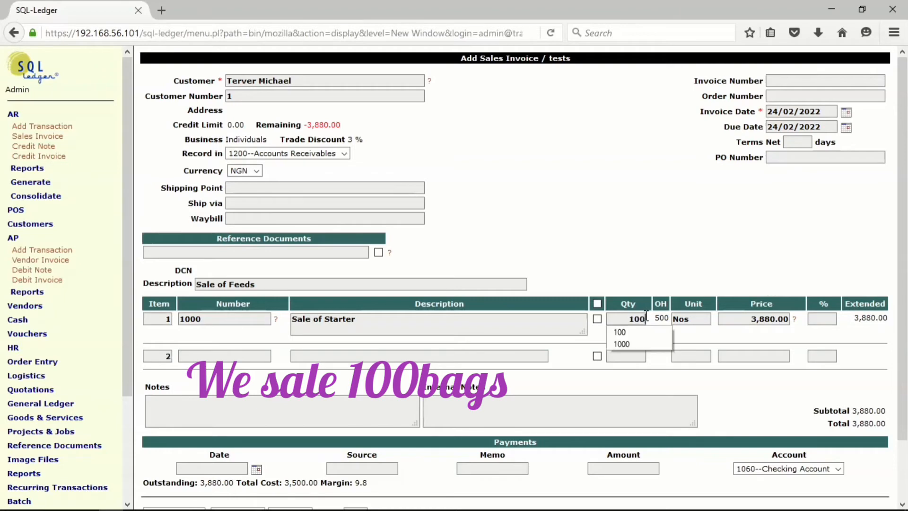
left_click(614, 337)
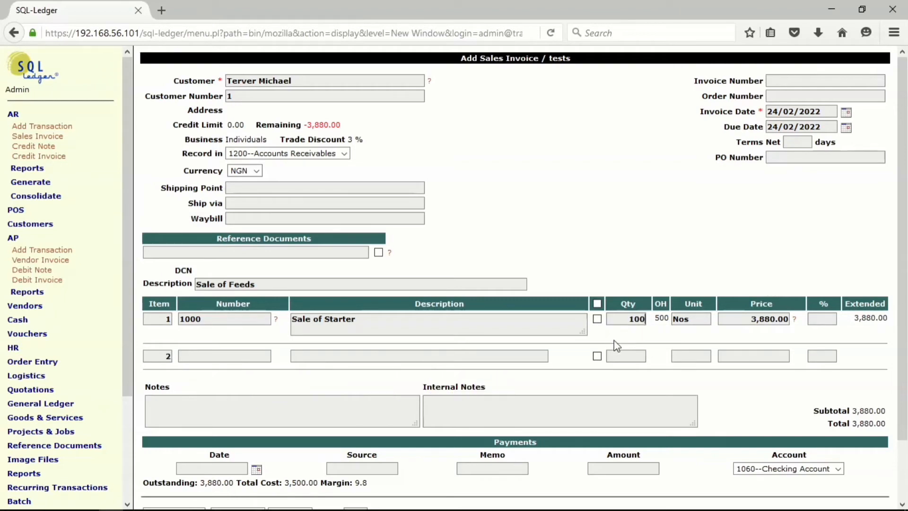
scroll(476, 348, "down", 3)
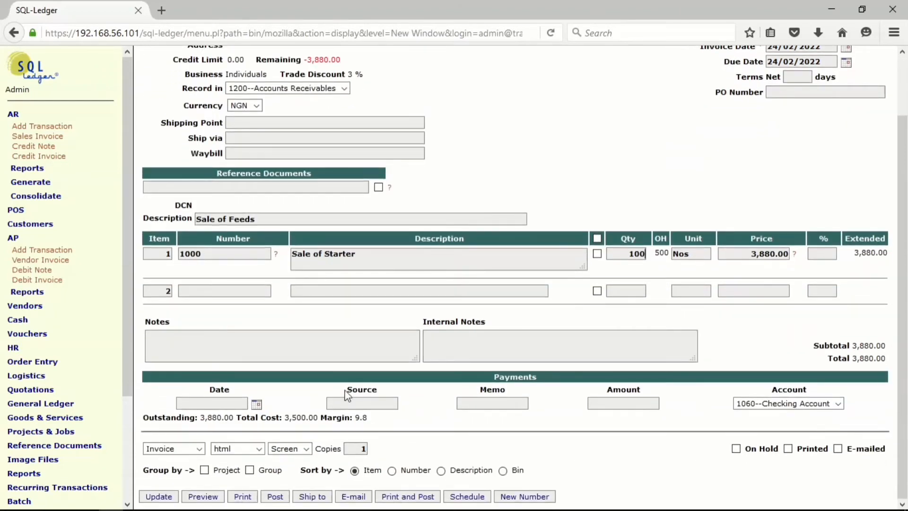
left_click(158, 495)
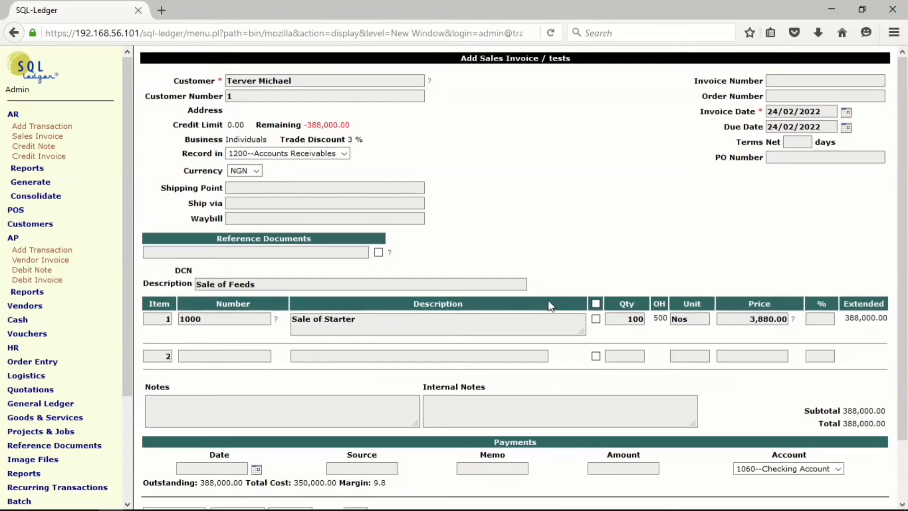
Set the second sales invoice's date to 12/01/2022 and update the invoice.
left_click_drag(899, 194, 904, 222)
left_click(845, 114)
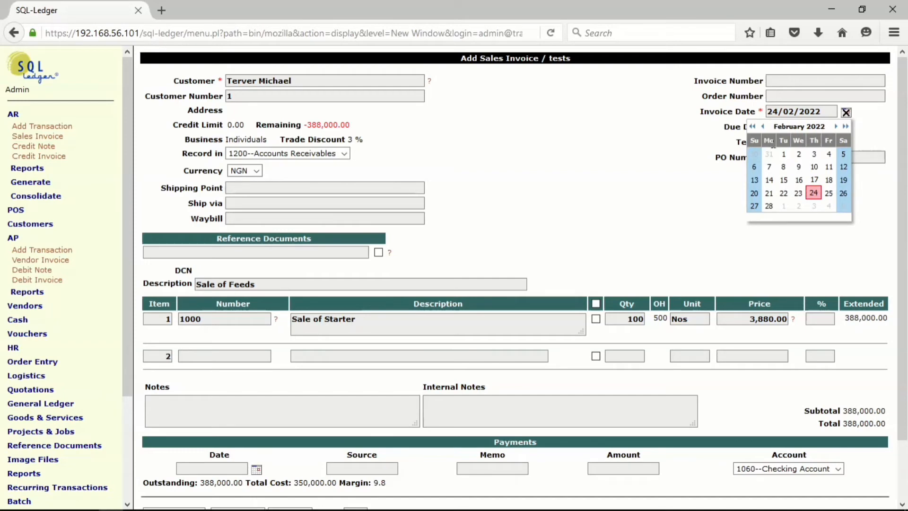
left_click(759, 127)
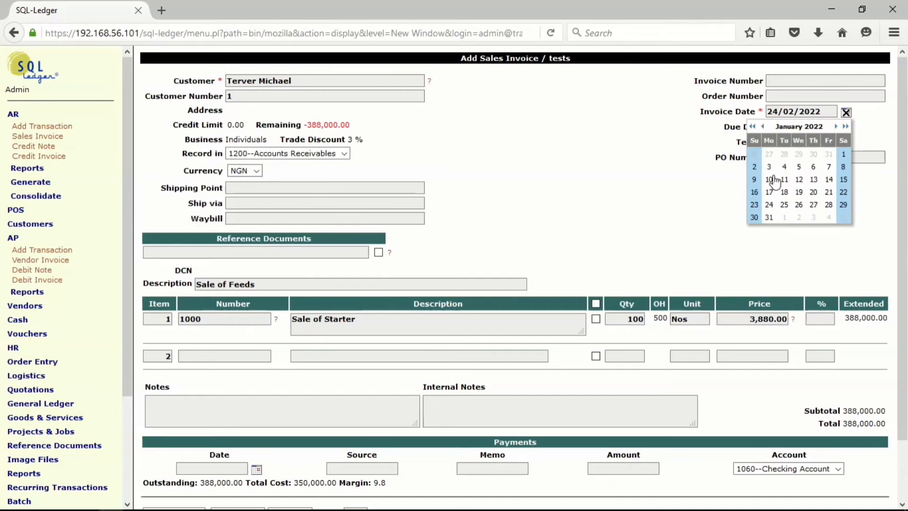
left_click(798, 179)
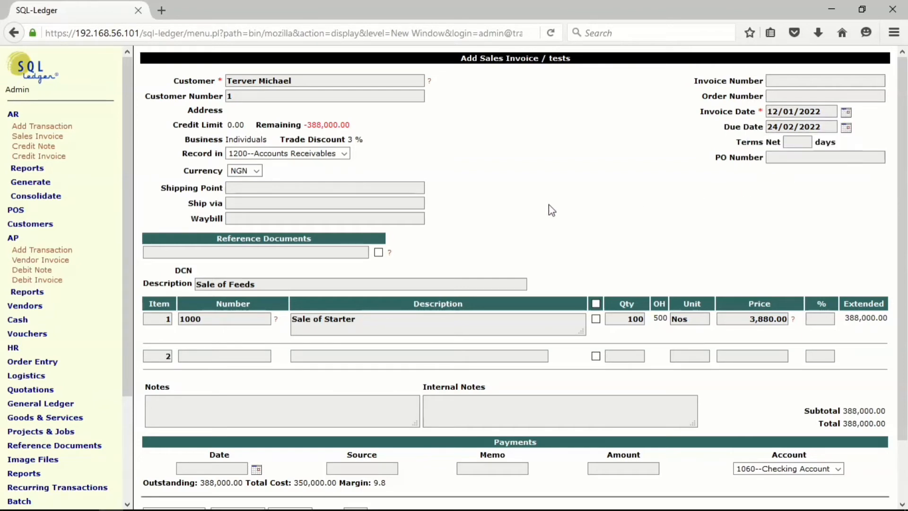
scroll(549, 204, "down", 2)
left_click(158, 496)
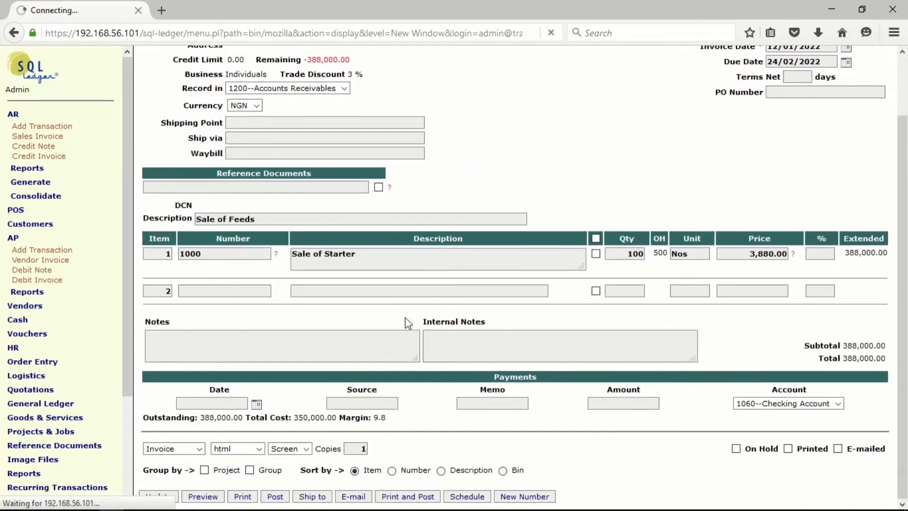
Review the second sales invoice's lines and totals and post the invoice.
scroll(408, 326, "down", 2)
scroll(408, 326, "up", 3)
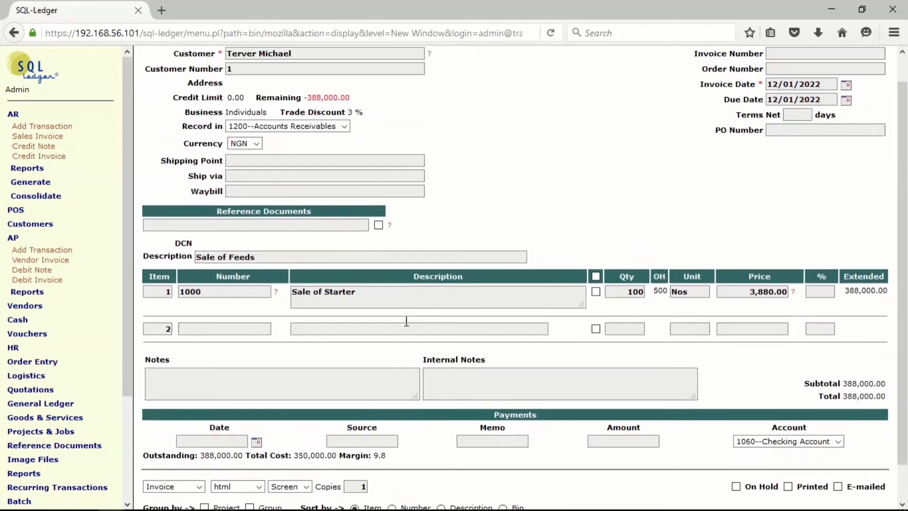
scroll(408, 326, "down", 3)
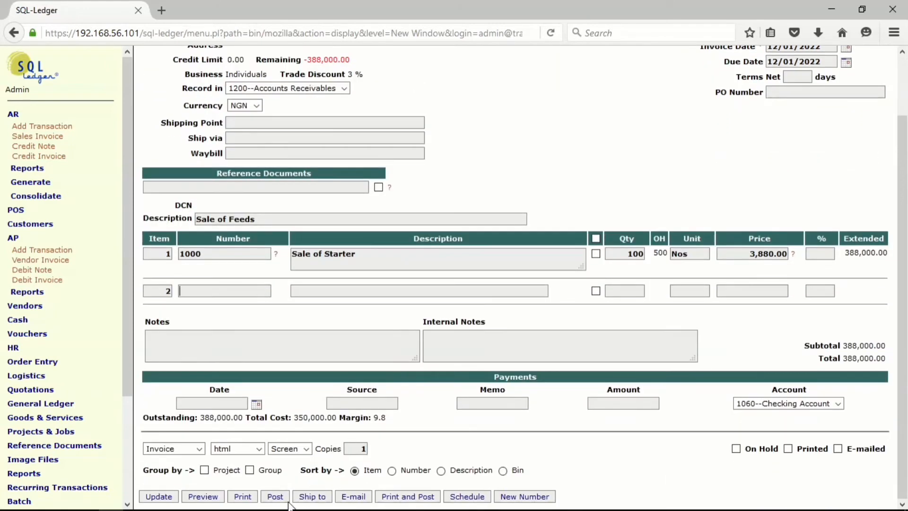
left_click(274, 497)
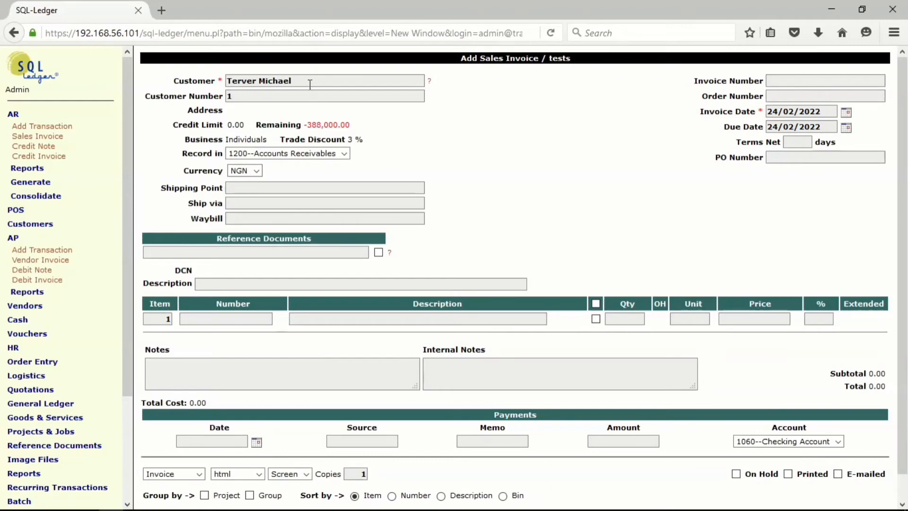
Change the customer on the new sales invoice to the one linked to the Retailer business type.
left_click_drag(310, 82, 214, 84)
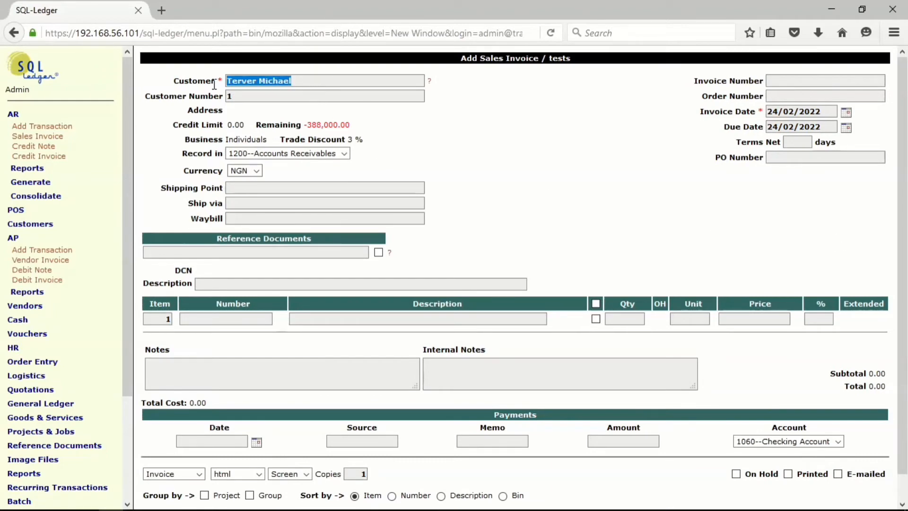
type("aonfo")
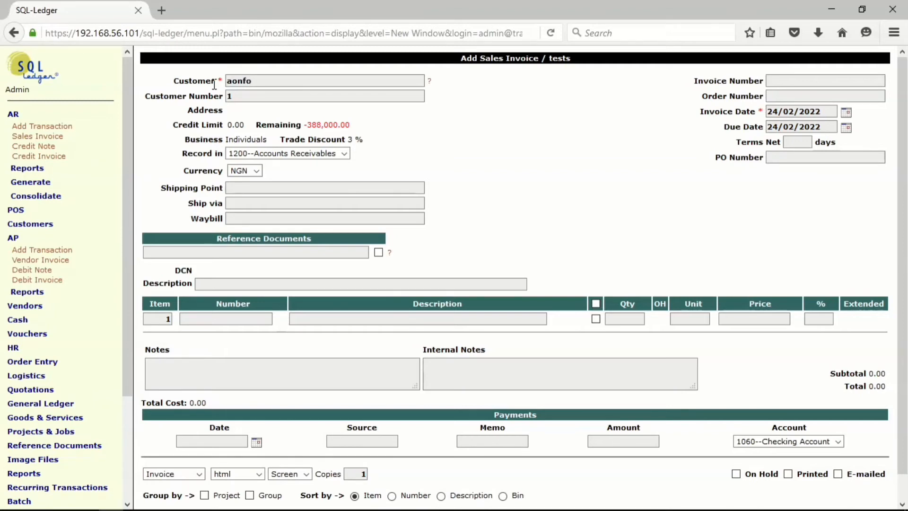
type("fdo")
key("BackSpace")
key("BackSpace")
type("dona")
key("Return")
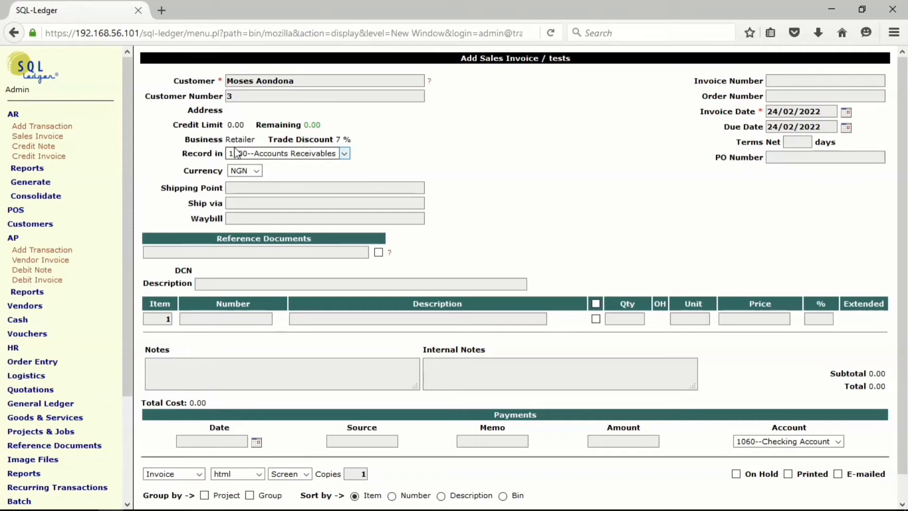
Enter "Sale of Feeds" as the third sales invoice's description and add item number 1000 as its first line.
left_click(213, 284)
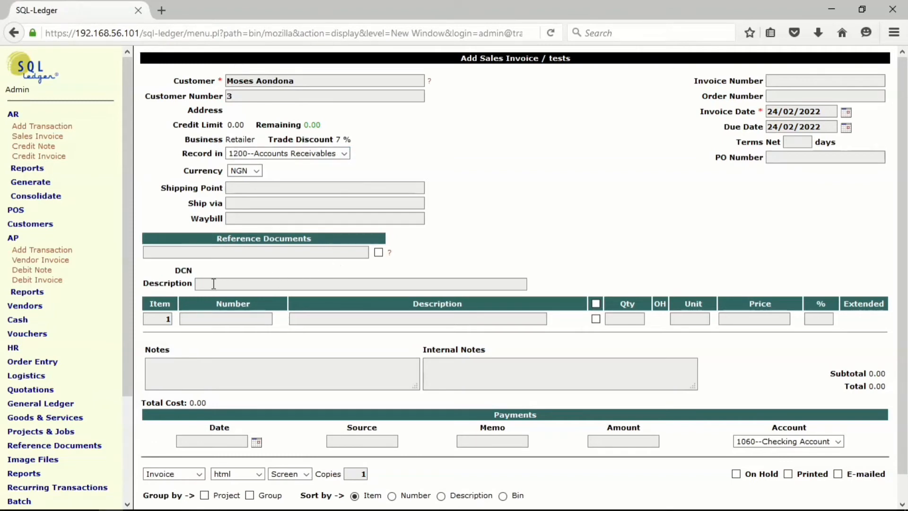
left_click(214, 284)
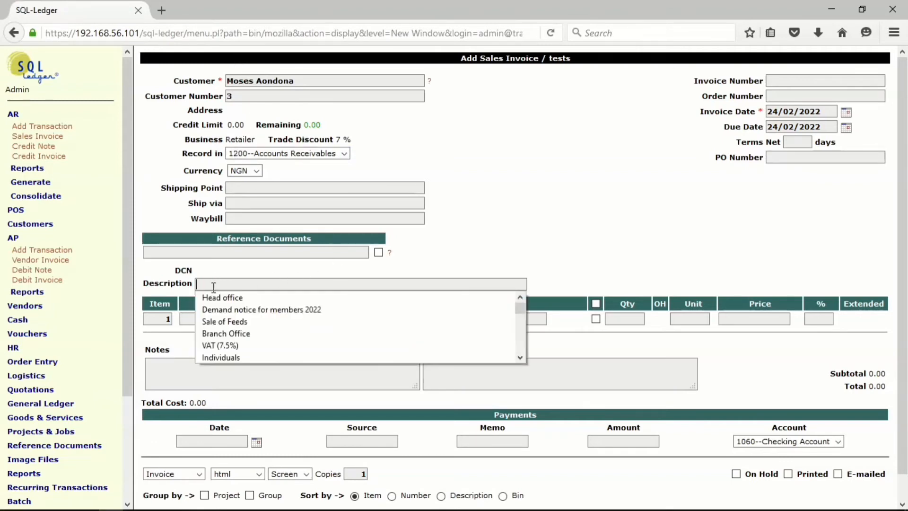
left_click(214, 321)
left_click(221, 318)
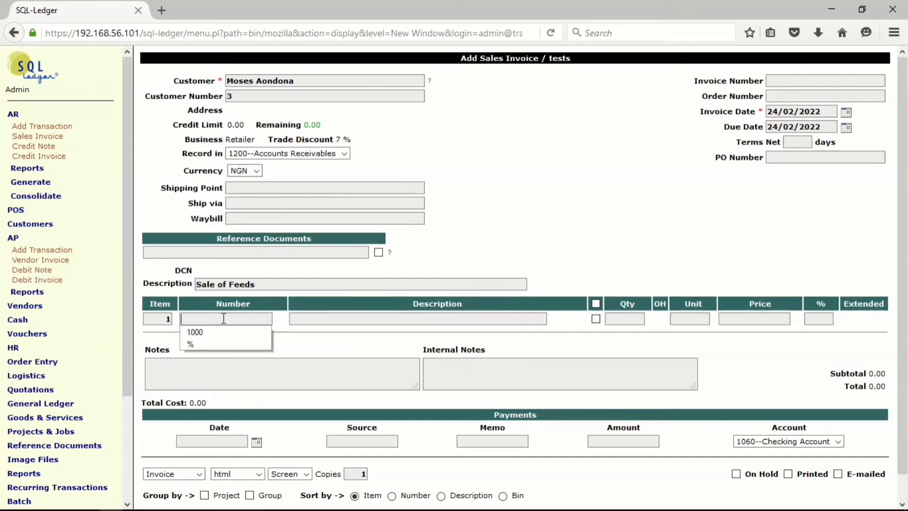
left_click(215, 332)
key("Return")
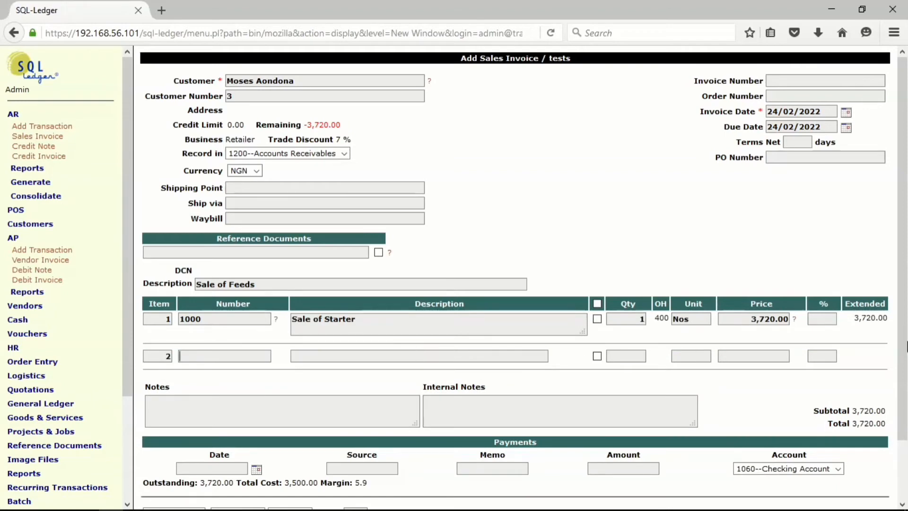
Set the quantity of item 1000 on the third sales invoice to 200.
double_click(642, 319)
key("BackSpace")
type("1")
double_click(641, 319)
type("200")
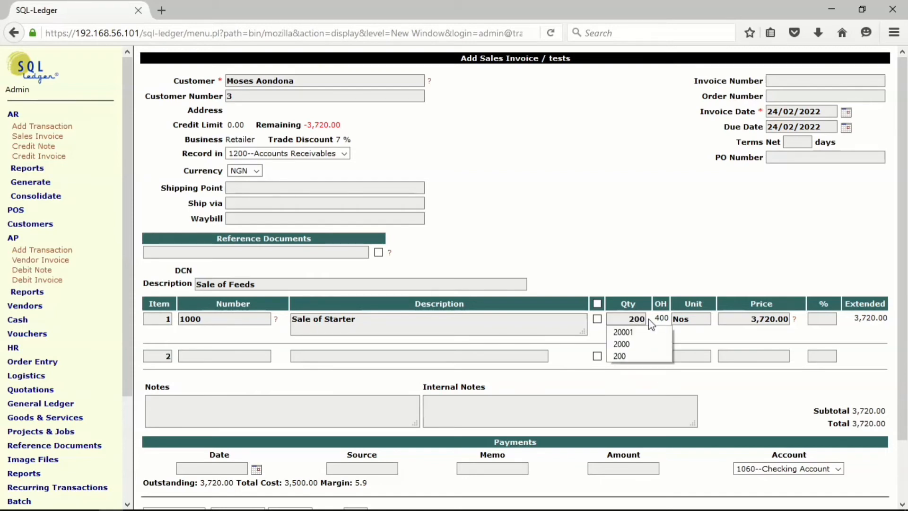
left_click(736, 246)
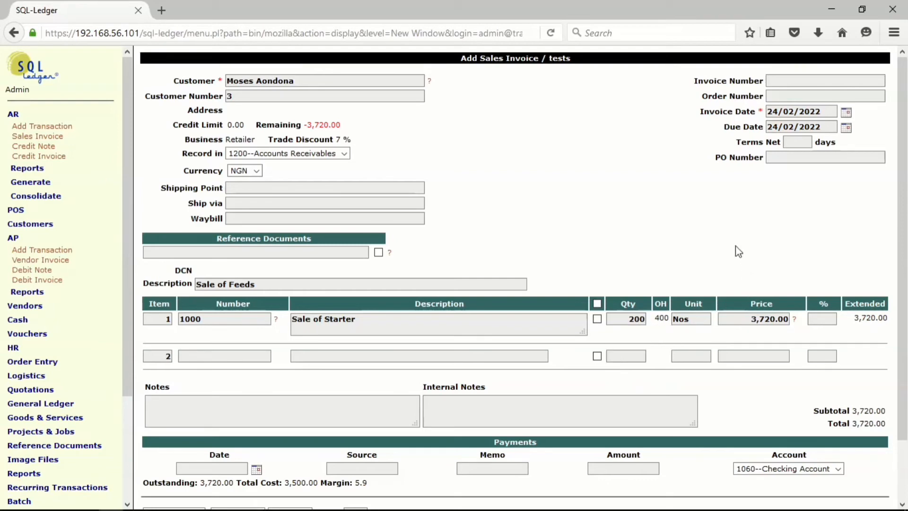
Set the third sales invoice's date to 18/01/2022, and update and post the invoice.
left_click(845, 114)
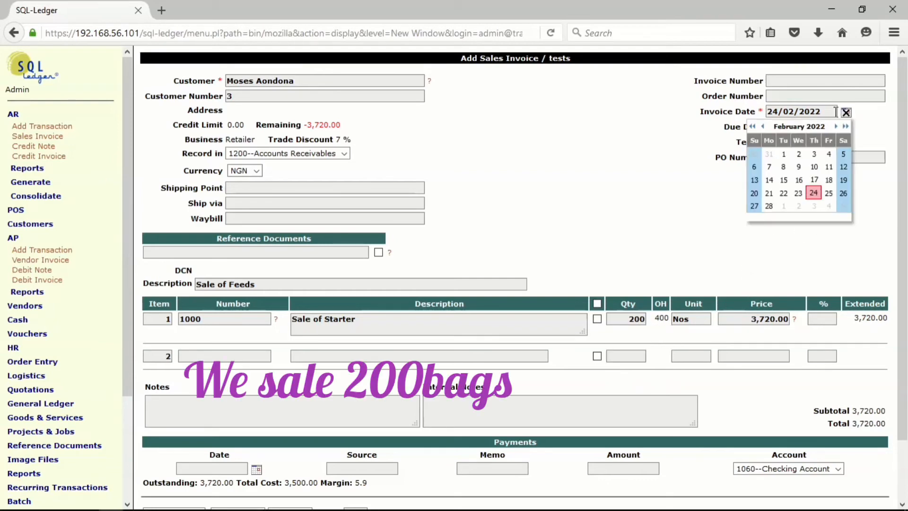
left_click(762, 127)
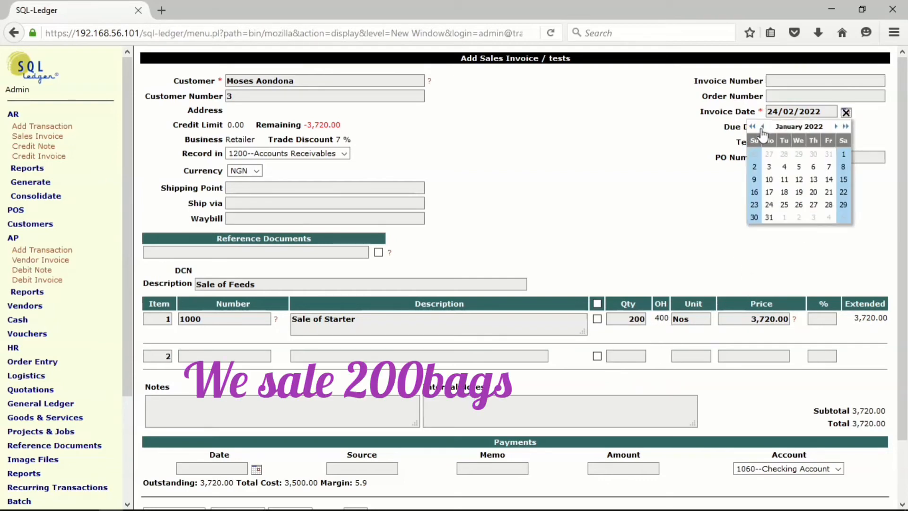
left_click(784, 193)
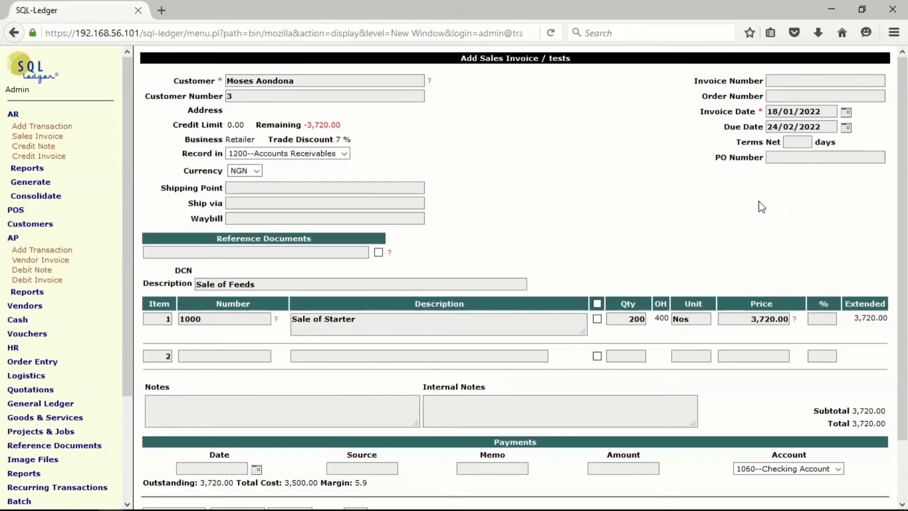
scroll(457, 264, "down", 3)
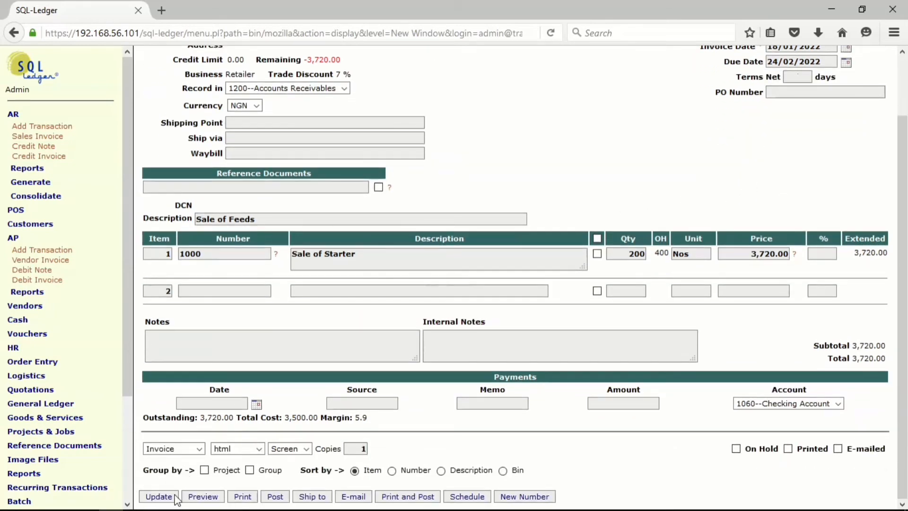
left_click(160, 496)
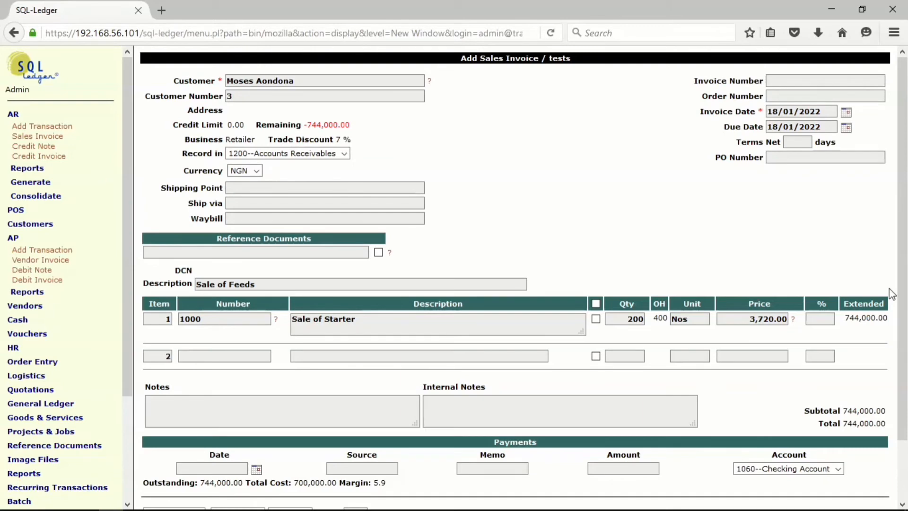
scroll(905, 215, "down", 3)
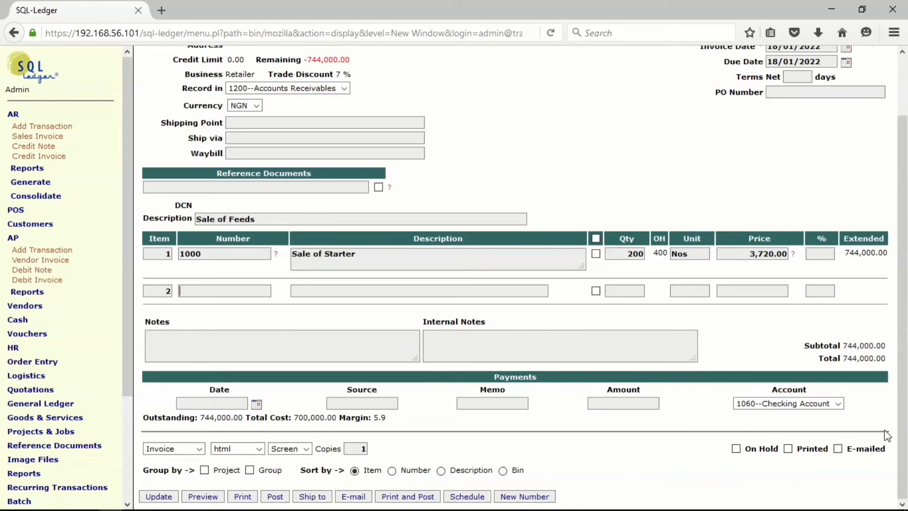
left_click(275, 496)
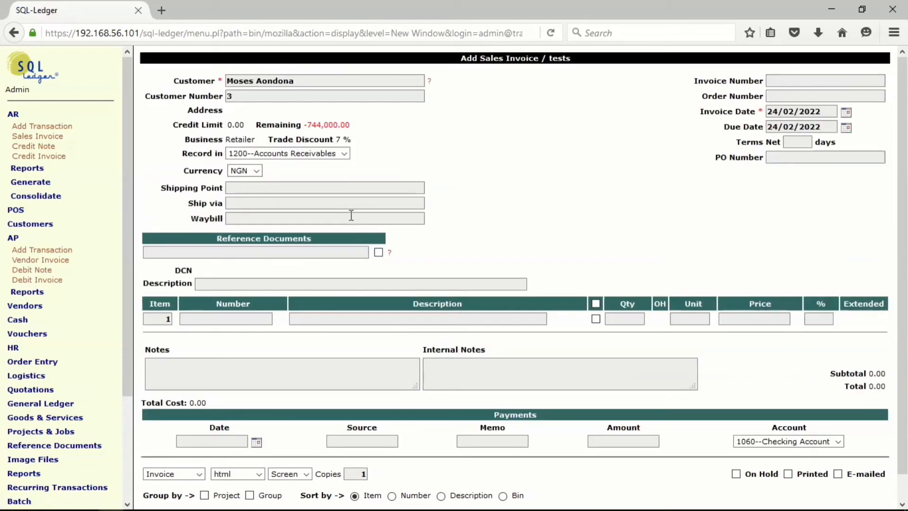
Start a new customer record of type Person and enter the customer's first and last name.
left_click(31, 226)
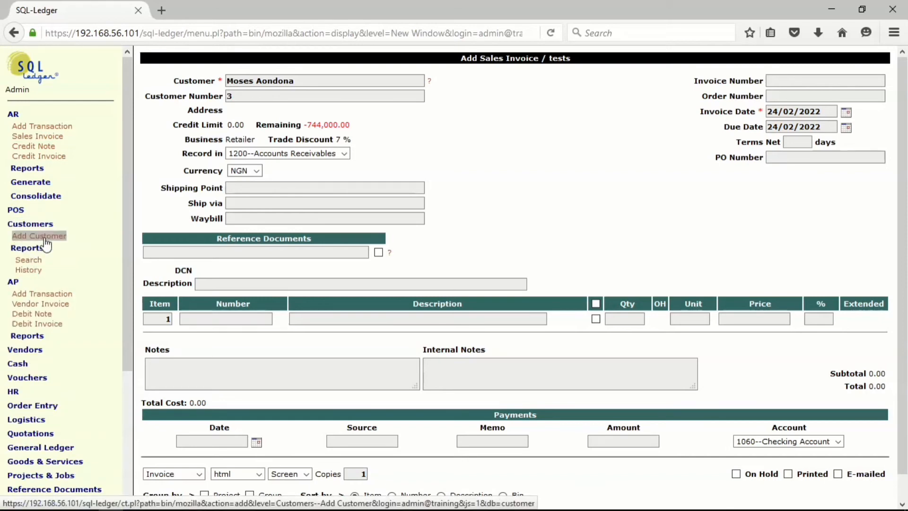
left_click(45, 236)
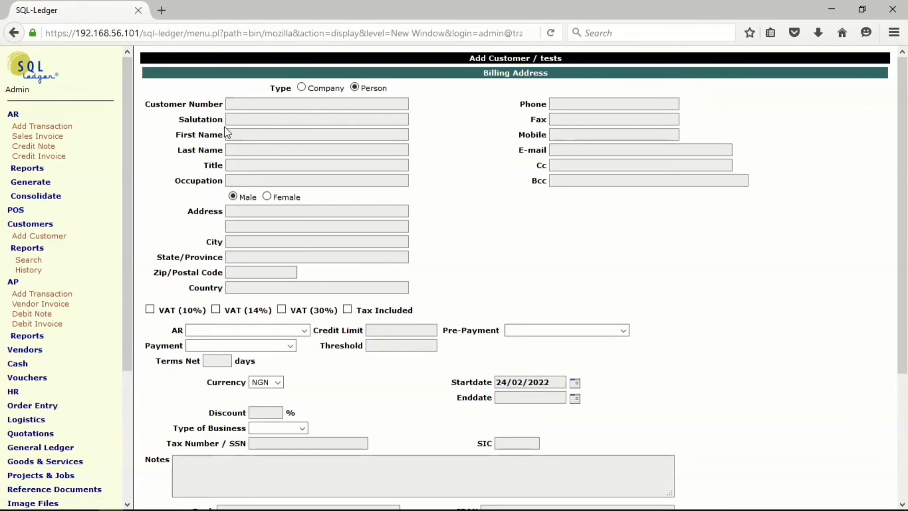
left_click(240, 150)
type("Haruna")
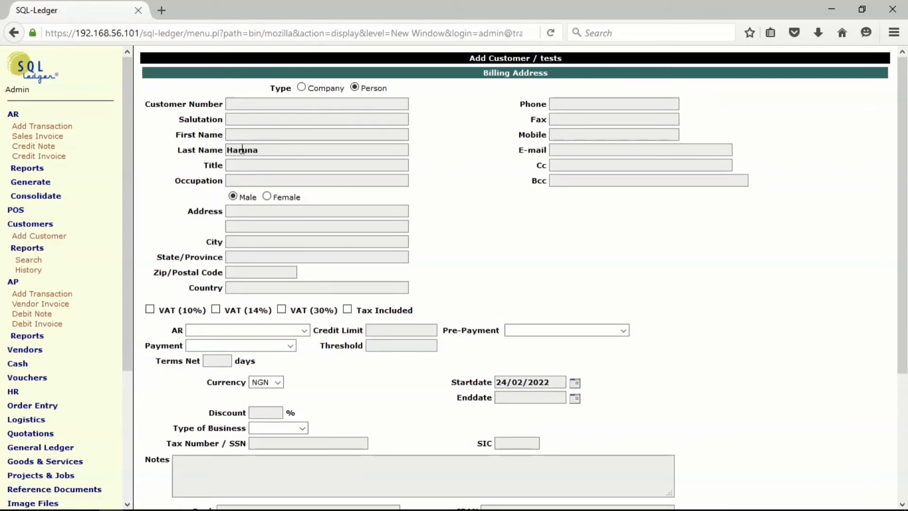
left_click(246, 139)
left_click(246, 139)
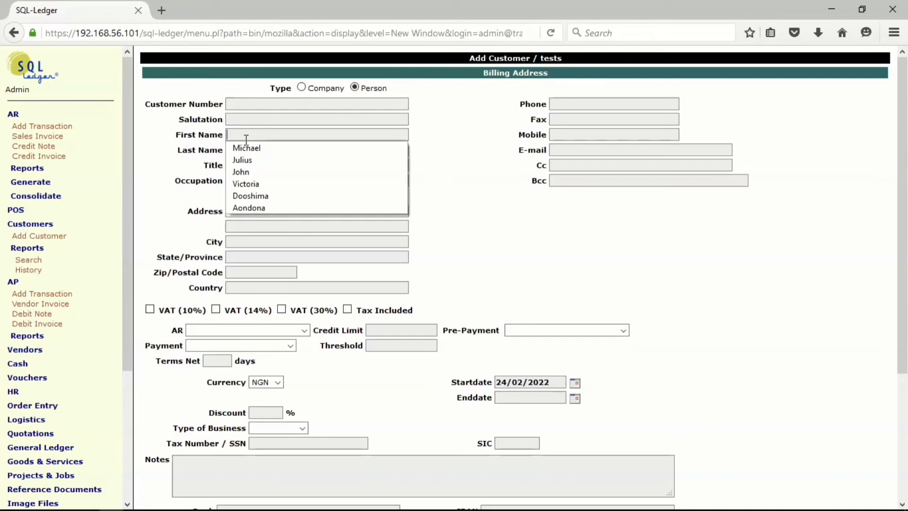
left_click(246, 135)
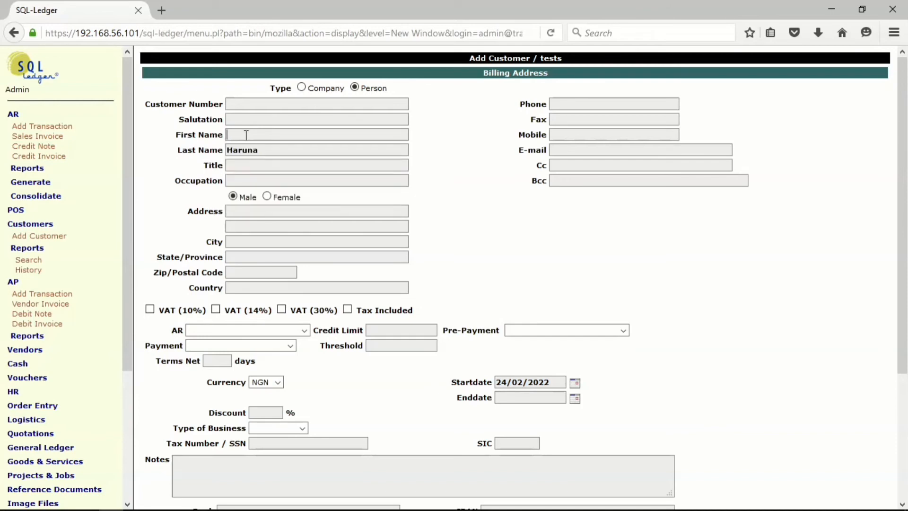
type("Danjuma")
Set the new customer's AR account to 1200--Accounts Receivables and payment account to 1060--Checking Account, and save the record without a type of business.
left_click(305, 331)
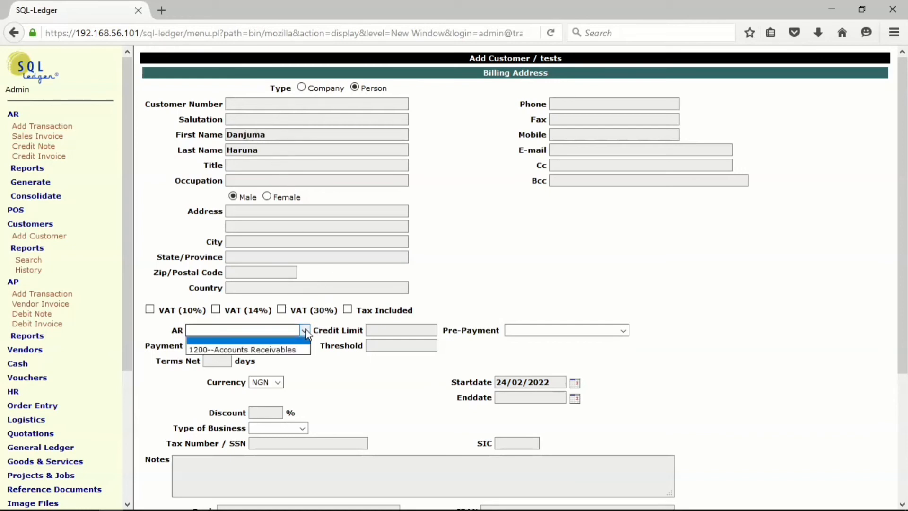
left_click(299, 348)
left_click(289, 346)
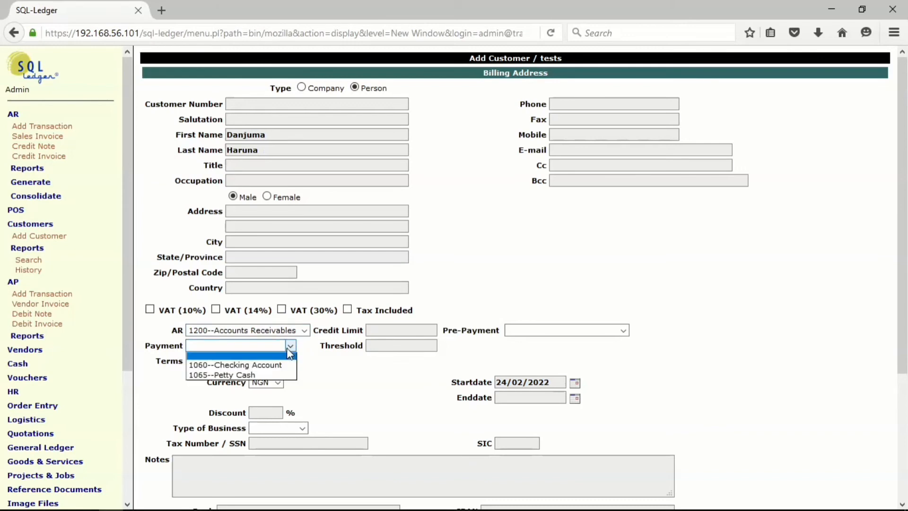
left_click(277, 364)
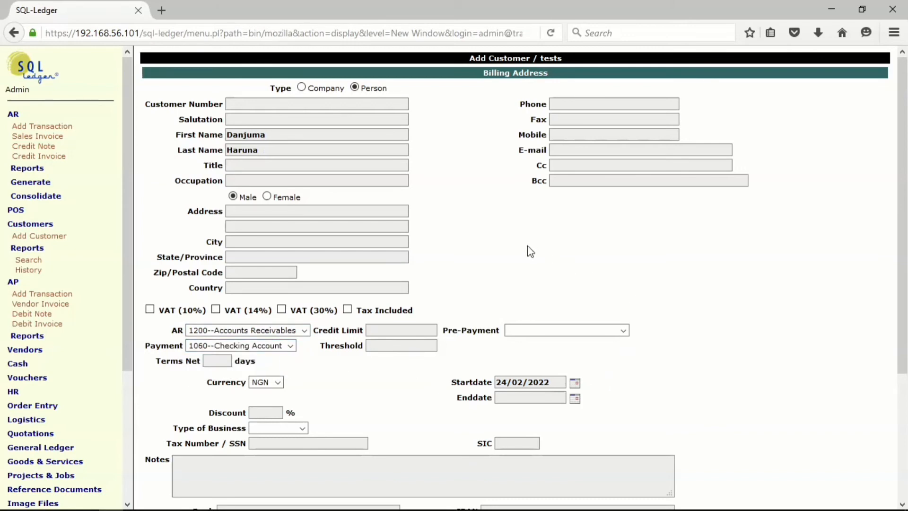
scroll(528, 251, "down", 3)
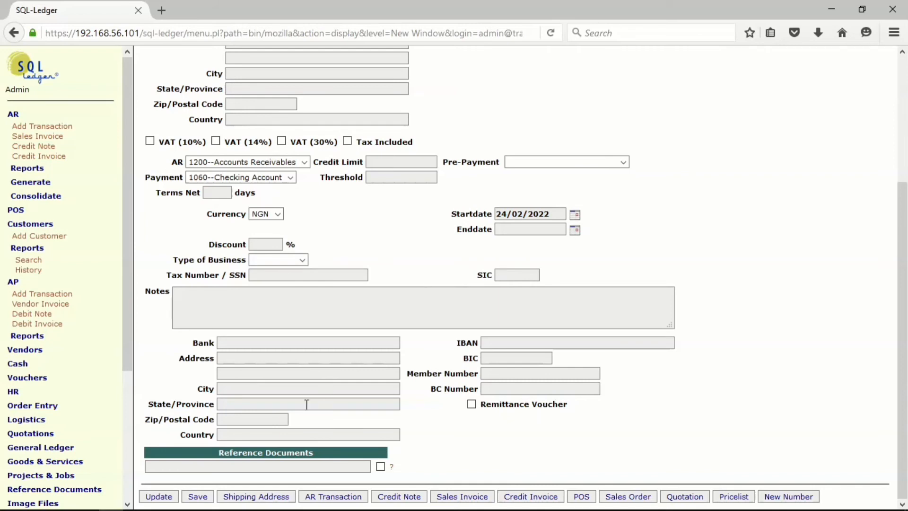
left_click(198, 496)
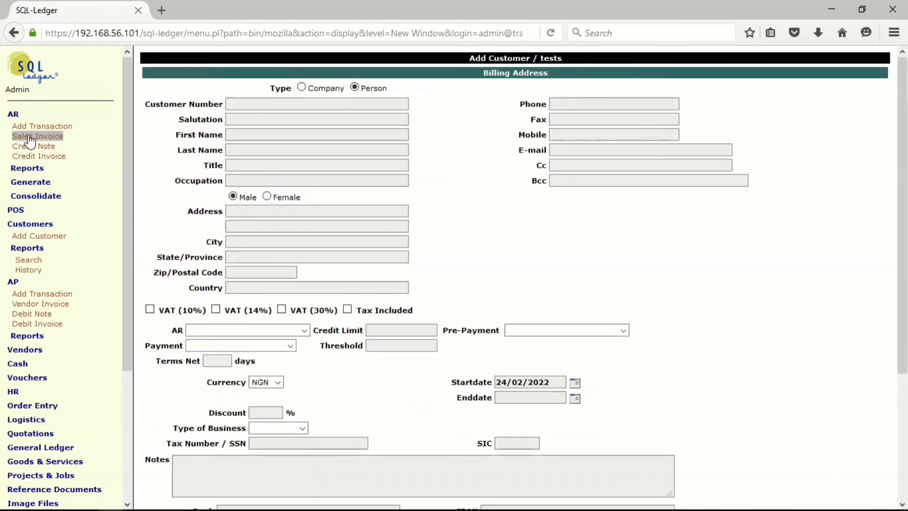
Start a new sales invoice and change its customer to the newly added one without a business type.
left_click(28, 138)
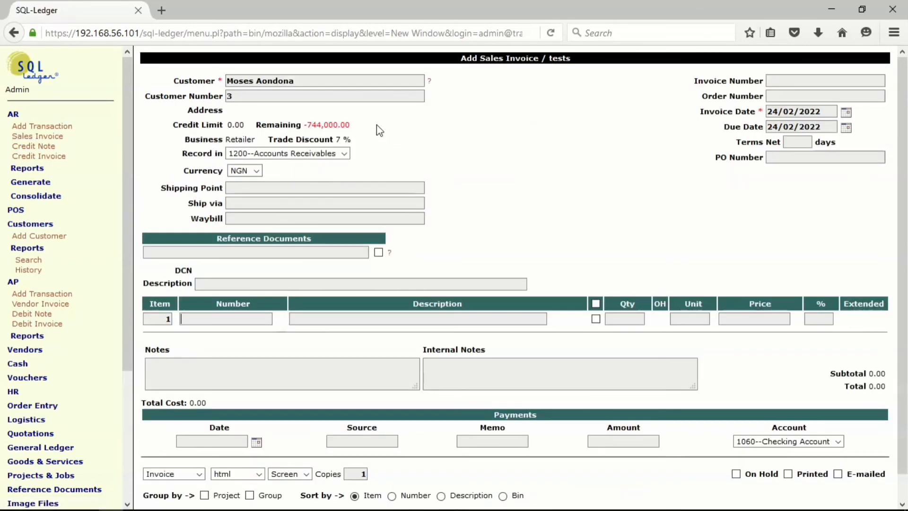
left_click_drag(308, 80, 190, 81)
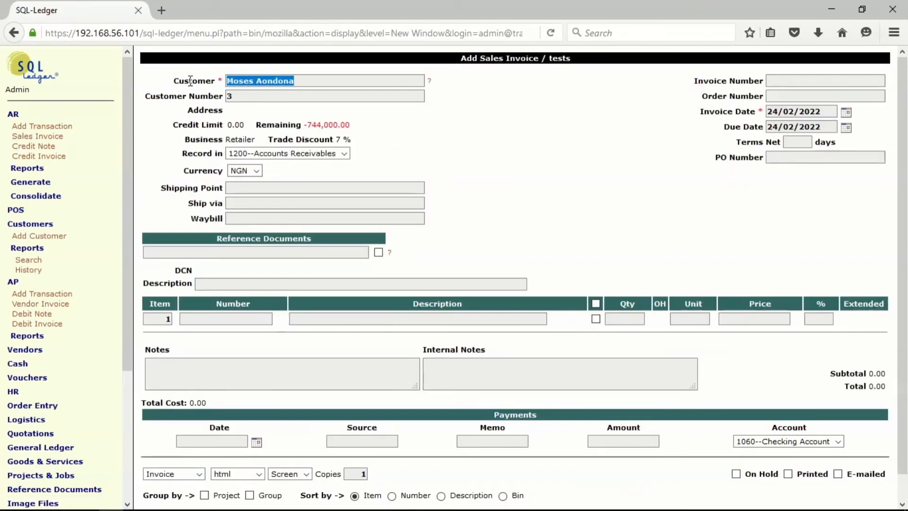
type("dan")
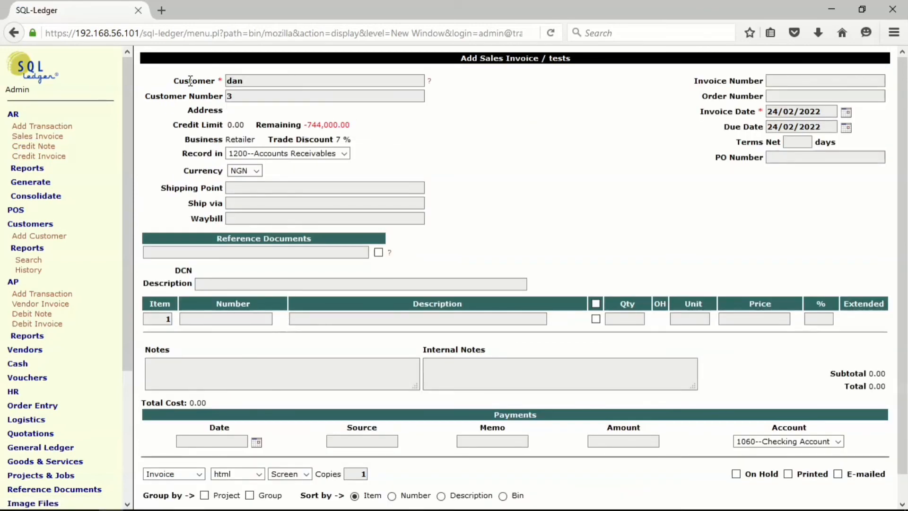
type("juma")
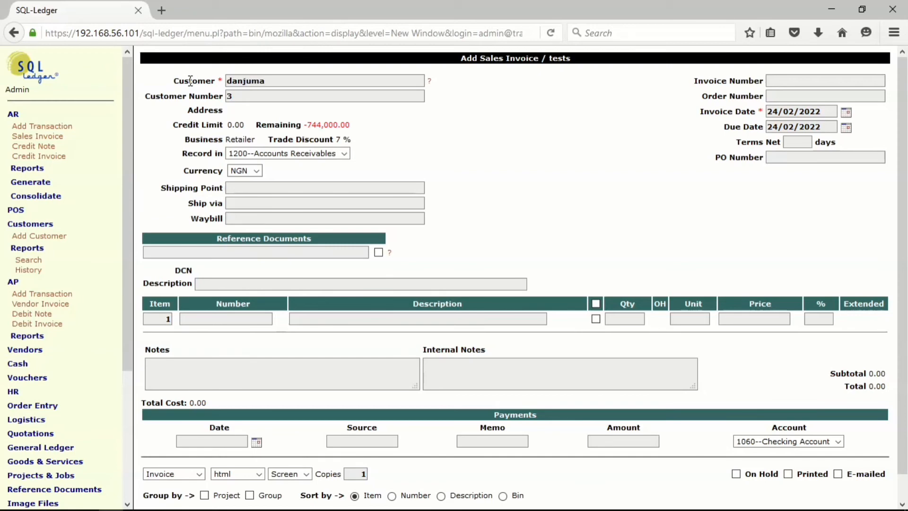
key("Return")
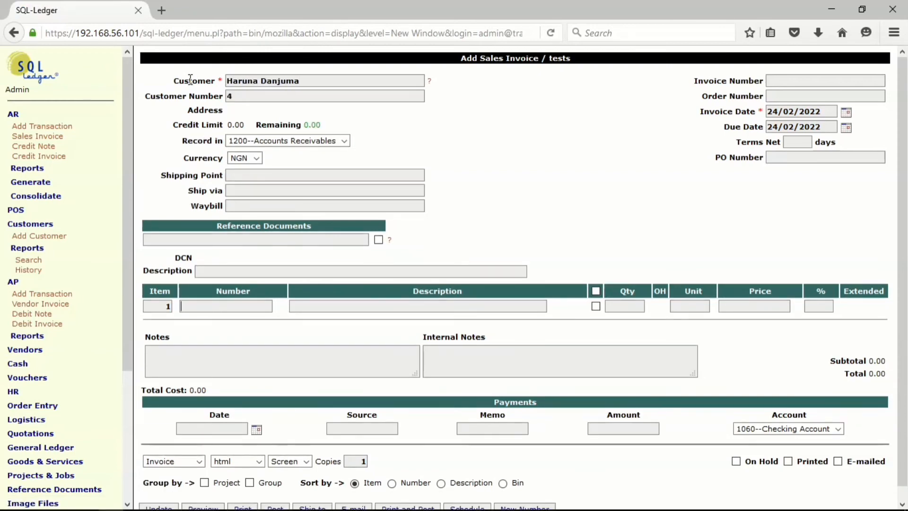
Set the sales invoice's description to Sale of Feeds and add part number 1000 as its first line item.
left_click(220, 271)
left_click(220, 271)
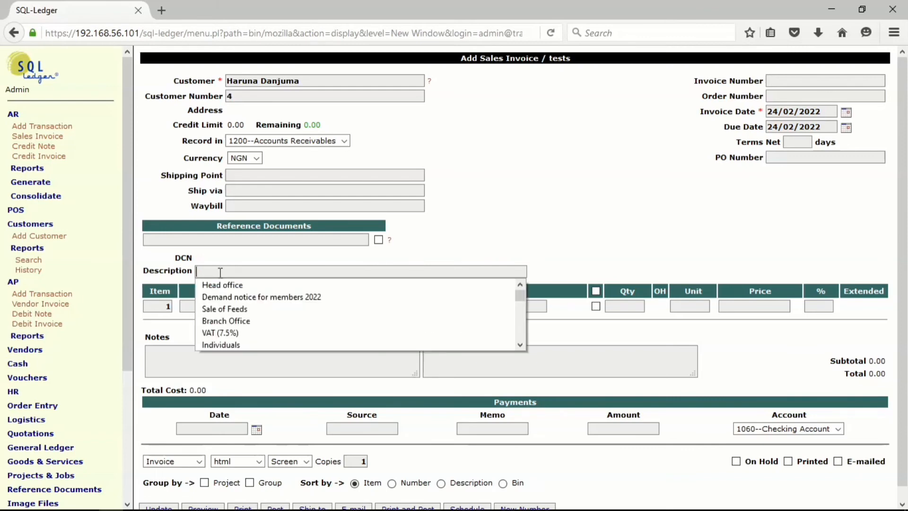
left_click(222, 310)
left_click(223, 306)
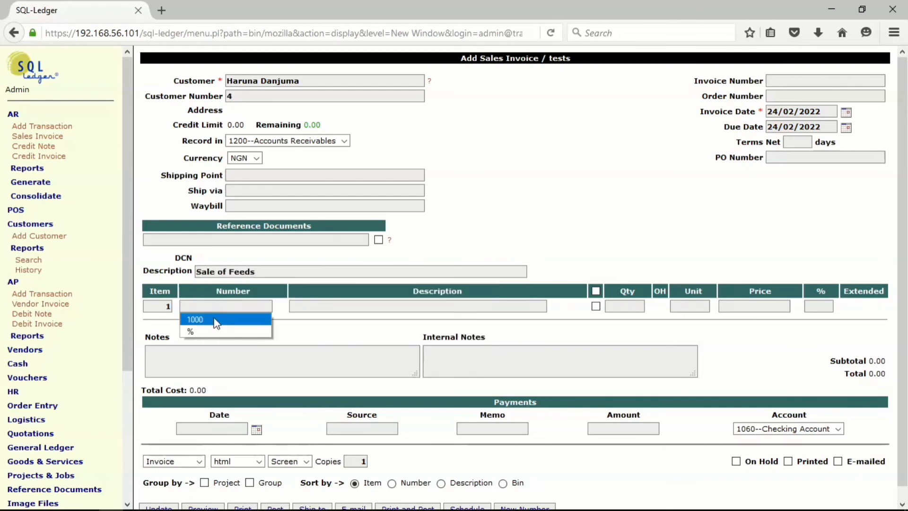
left_click(217, 319)
key("Return")
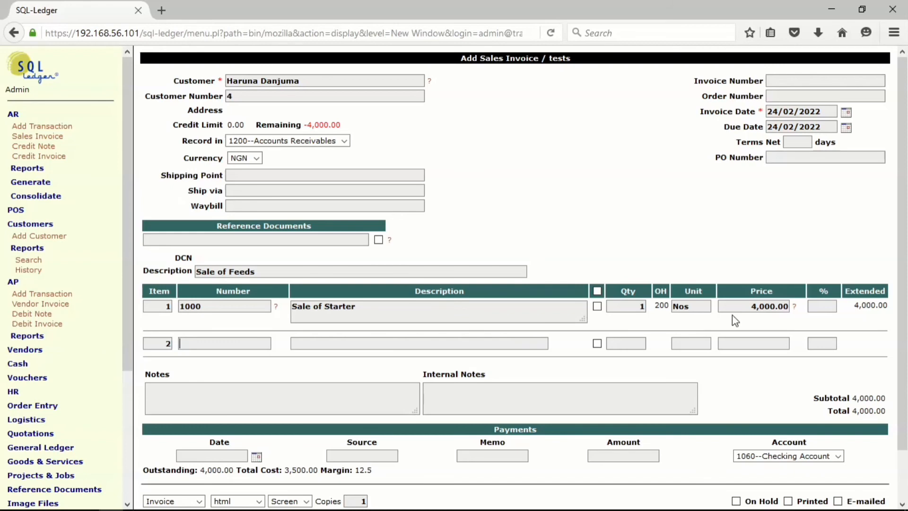
Set the Sale of Starter line's quantity to 30 and update the invoice.
double_click(643, 308)
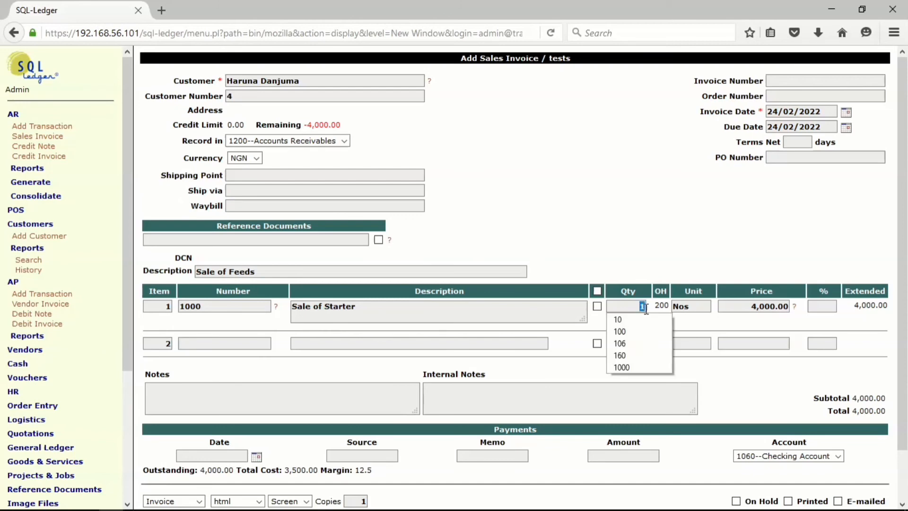
type("30")
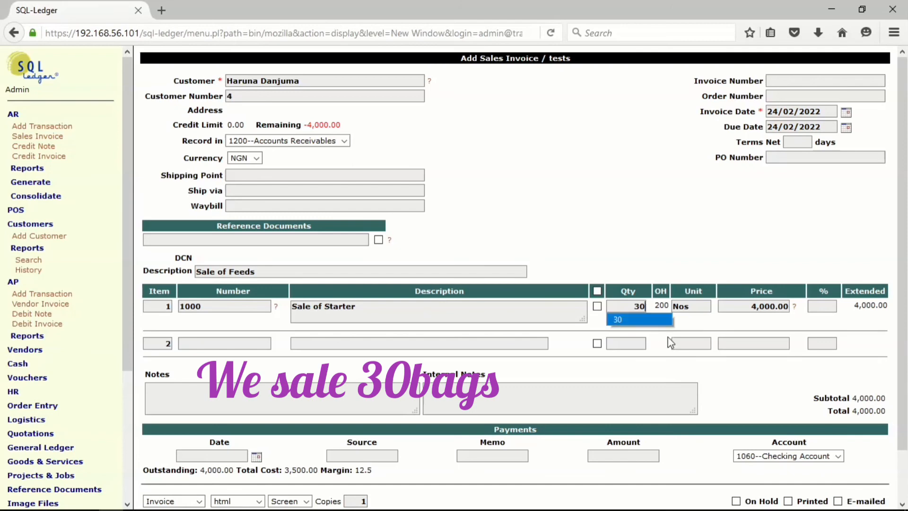
left_click(639, 320)
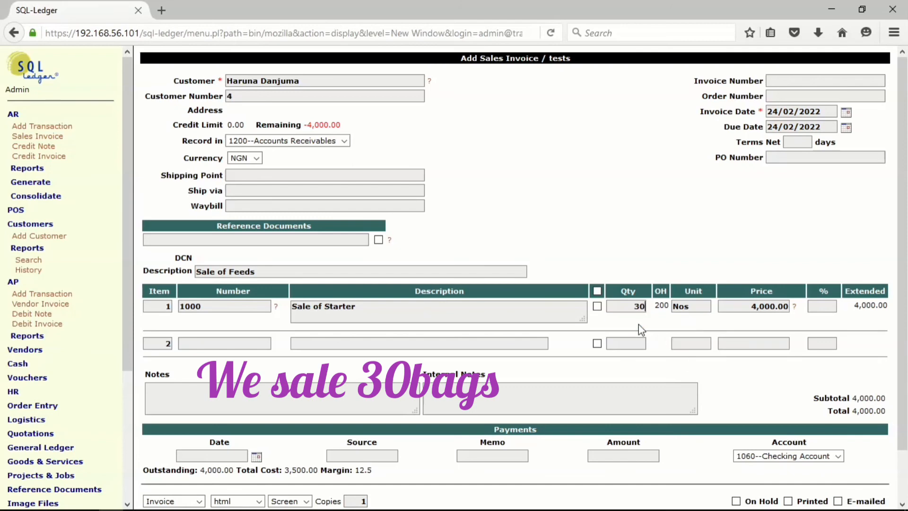
scroll(423, 337, "down", 1)
scroll(423, 337, "down", 1)
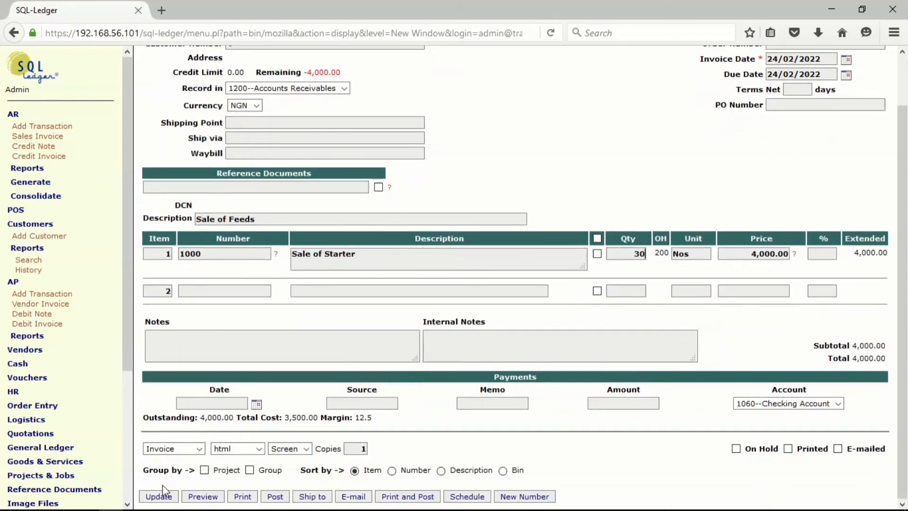
left_click(158, 498)
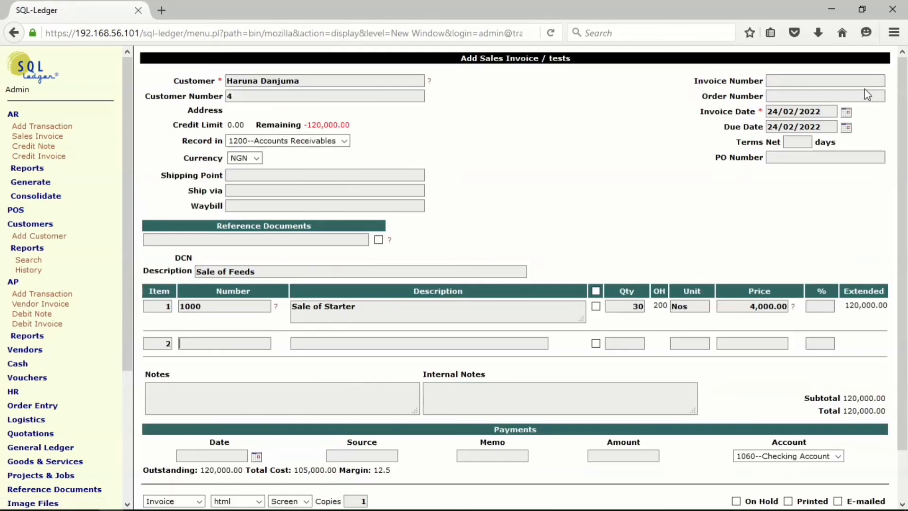
Set the invoice date to 21/01/2022, update the sales invoice and post it.
left_click(845, 113)
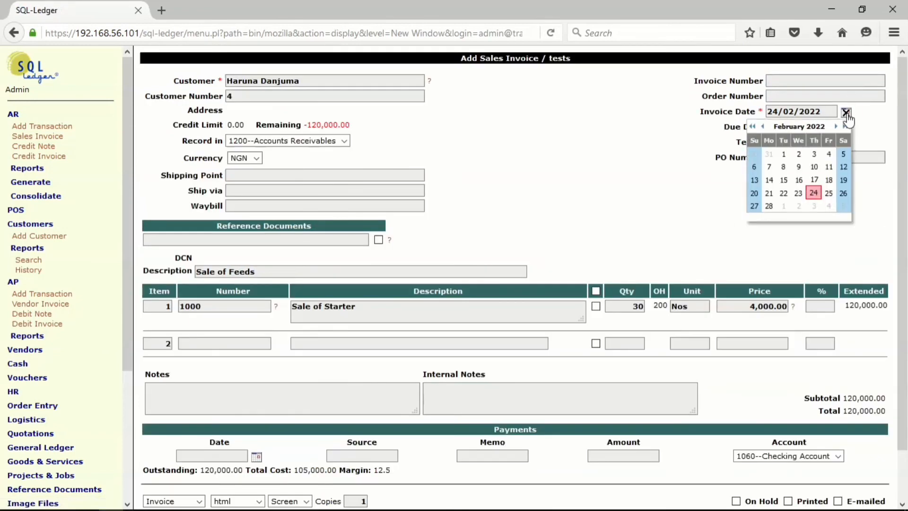
left_click(762, 126)
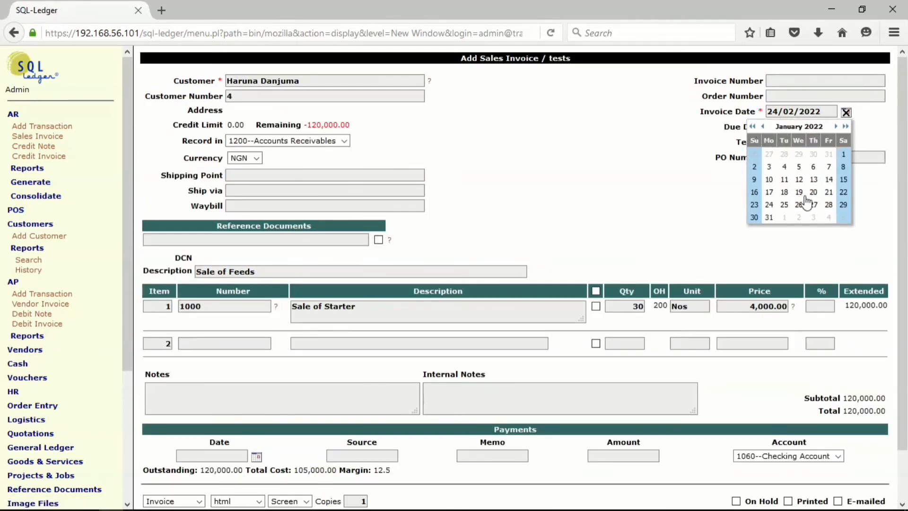
left_click(827, 192)
scroll(667, 196, "down", 2)
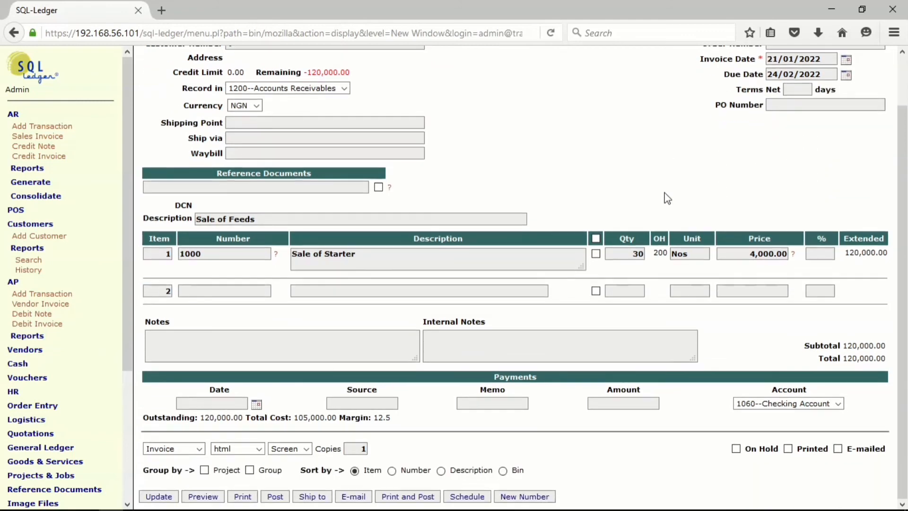
left_click(159, 496)
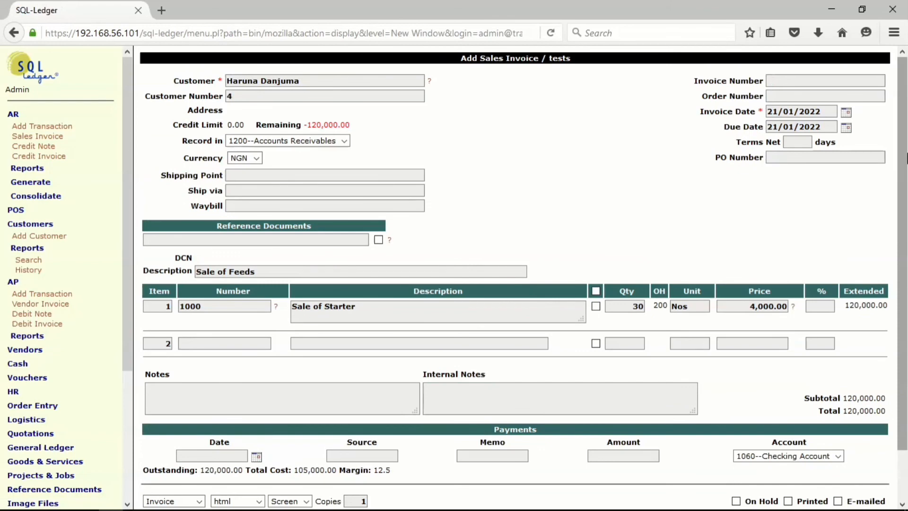
scroll(905, 165, "down", 1)
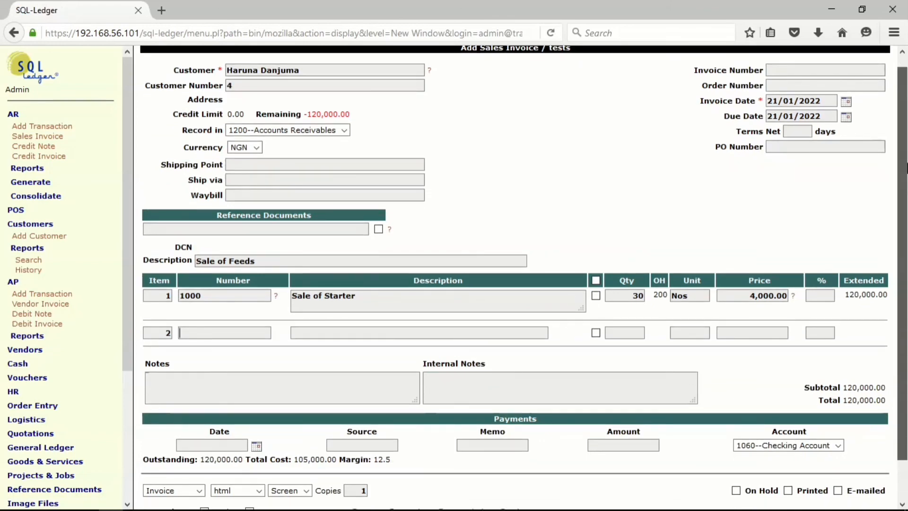
scroll(905, 165, "down", 2)
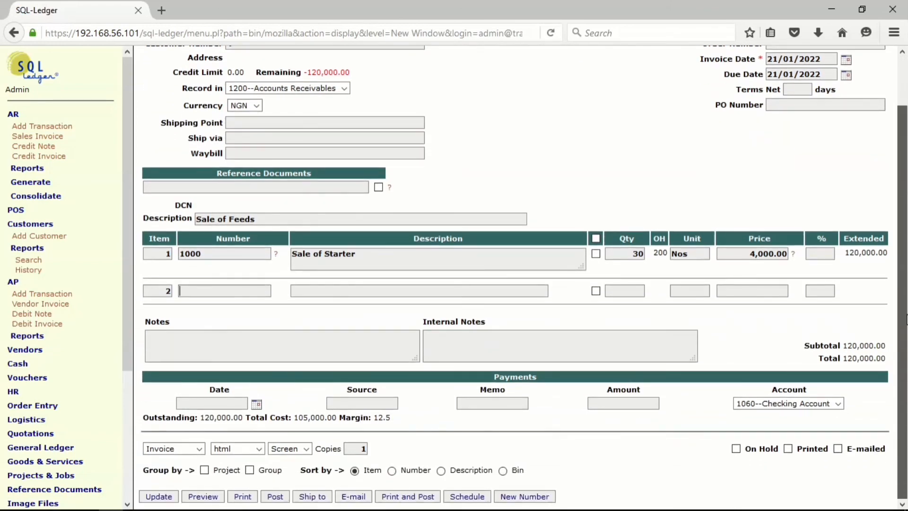
left_click(285, 497)
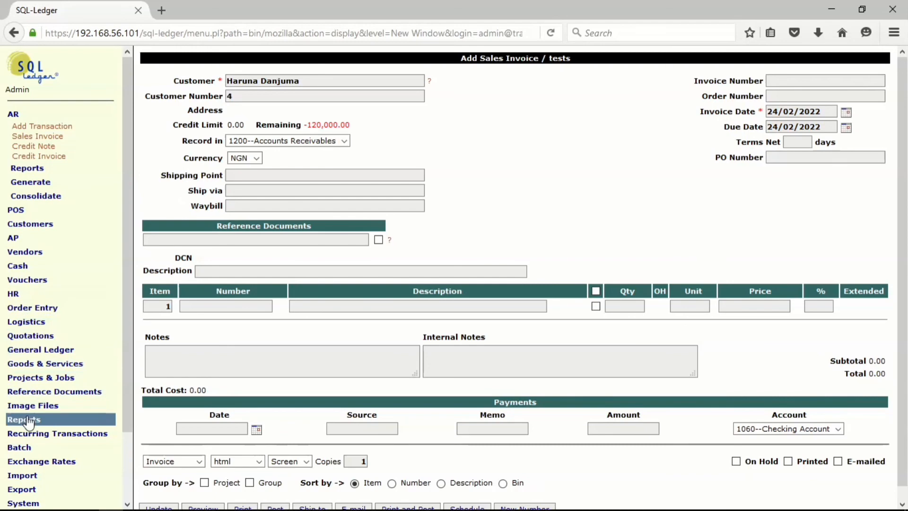
Generate the trial balance report without date limits and enlarge the page to examine the account balances.
mouse_move(26, 419)
left_click(30, 443)
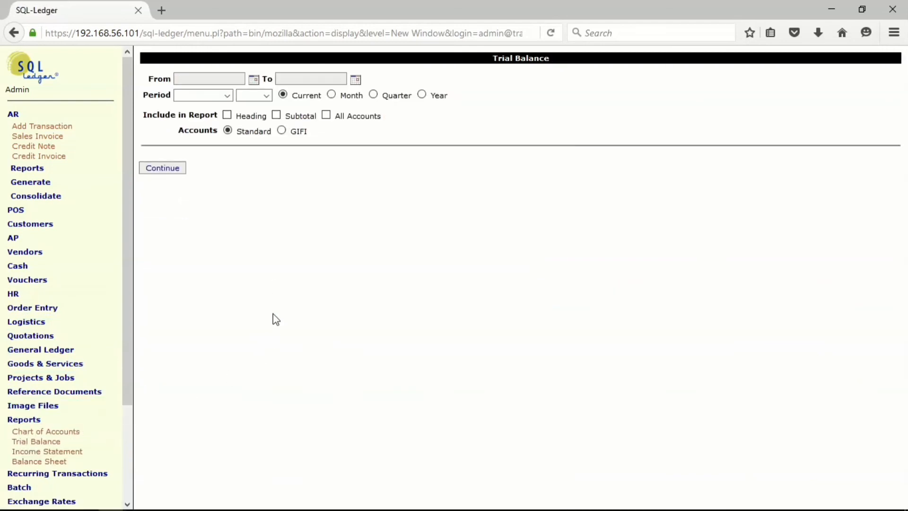
left_click(161, 174)
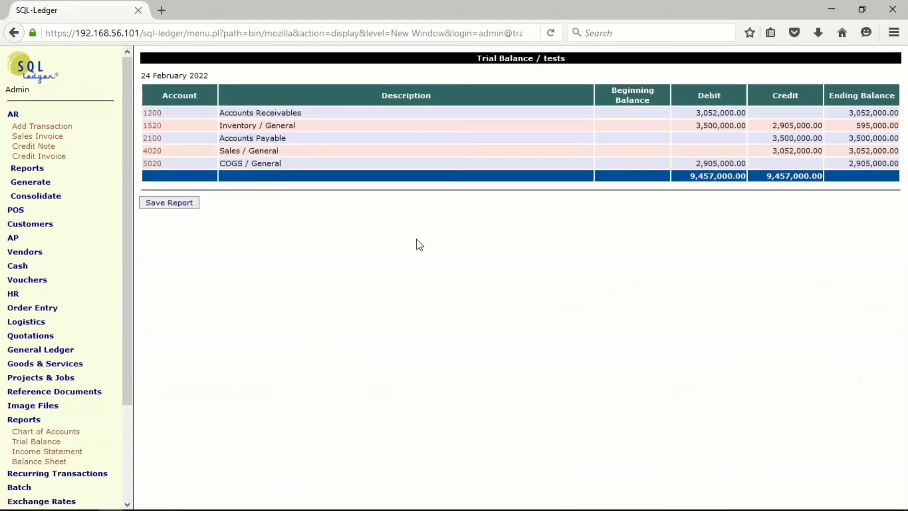
key("ctrl+plus")
key("ctrl+plus")
key("ctrl+plus")
key("ctrl+plus")
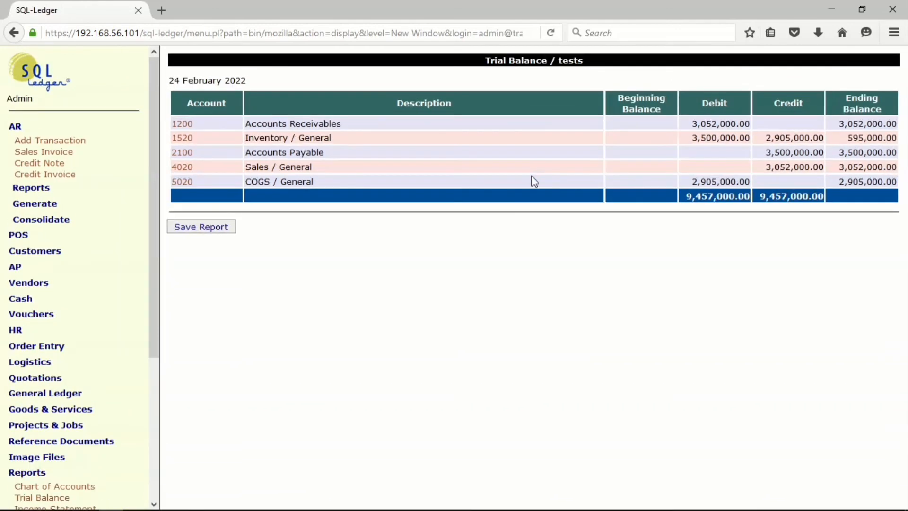
left_click(531, 177)
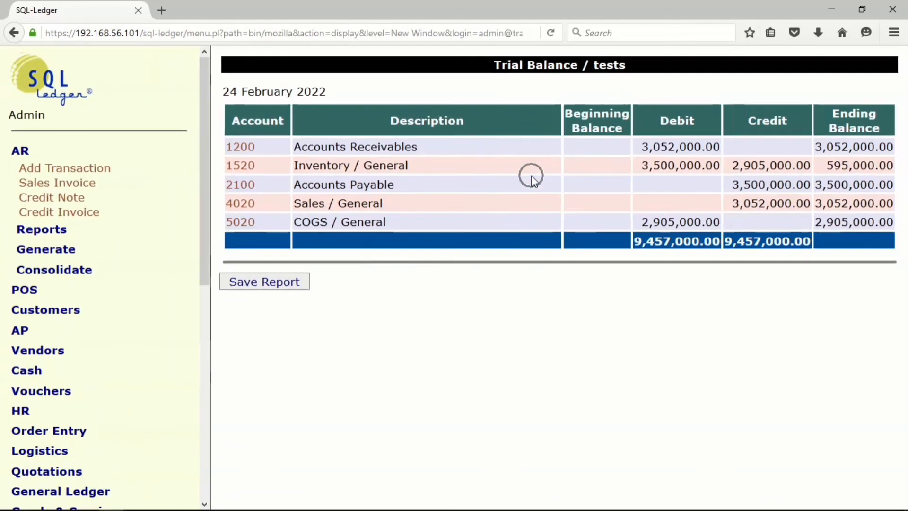